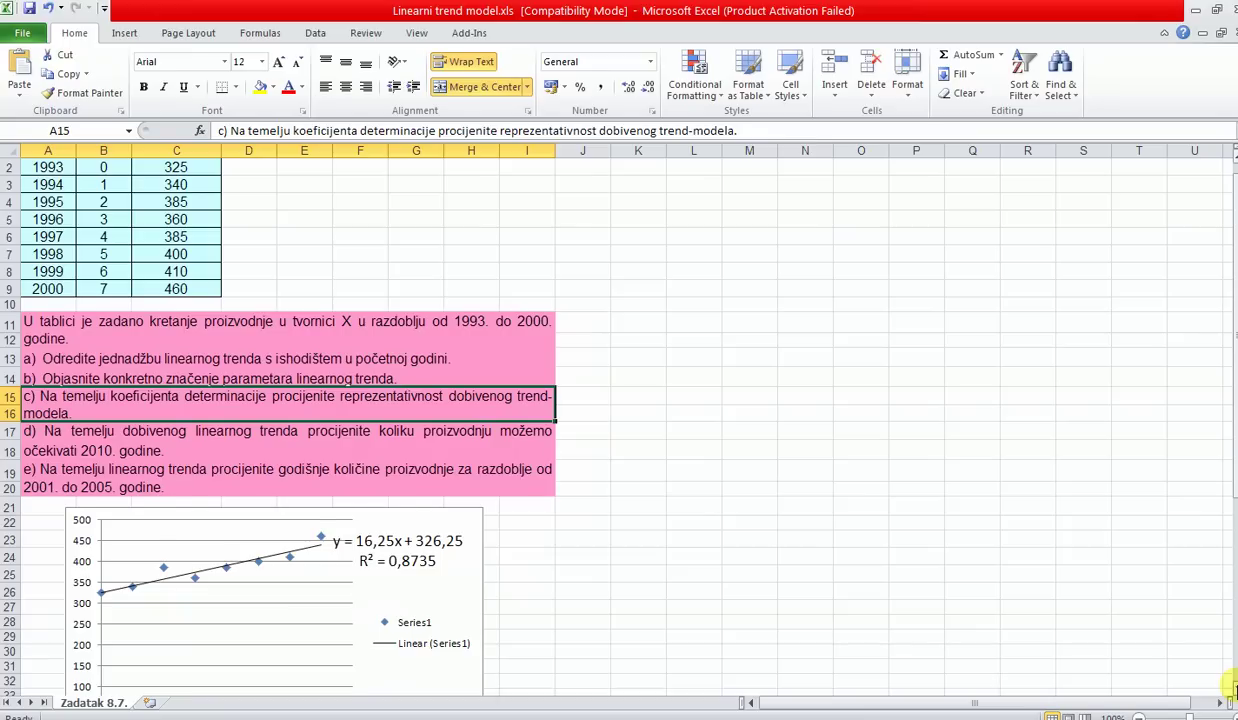
Step: Check the representativeness wording in the Adobe Reader PDF and replace R^2 with 87,35 in the sentence in C59
scroll(1230, 686, "down", 3)
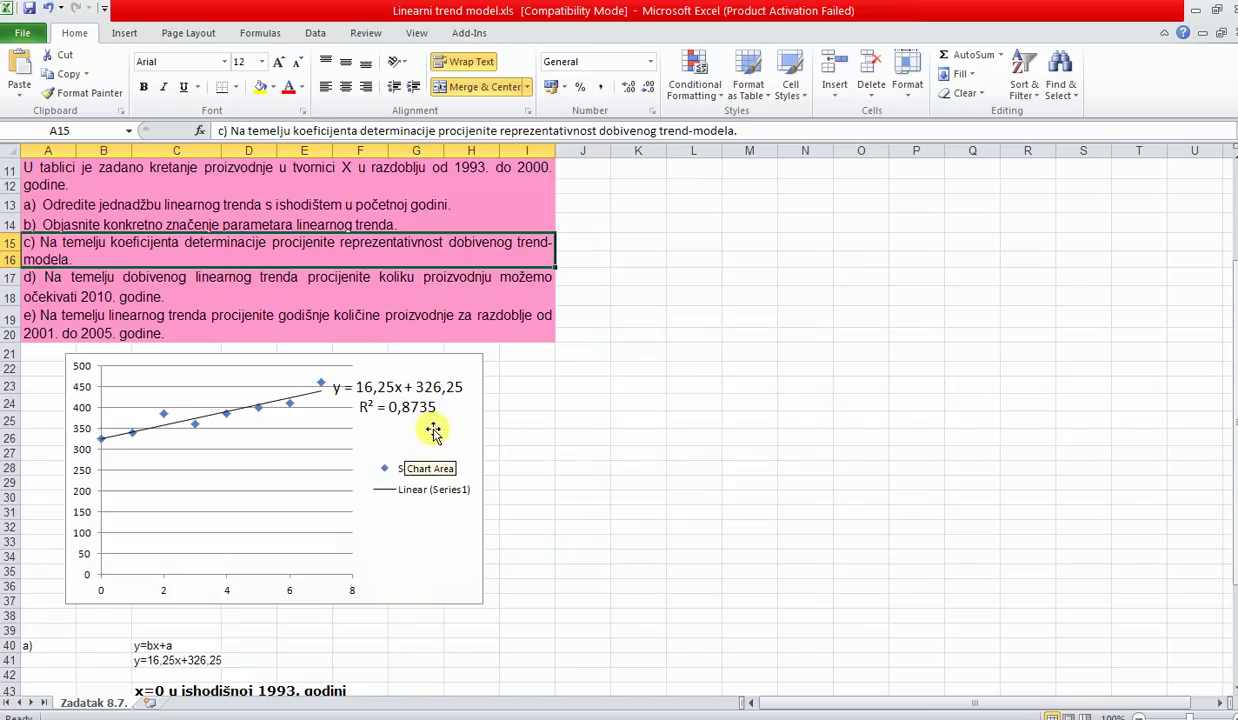
scroll(437, 430, "down", 7)
left_click(416, 347)
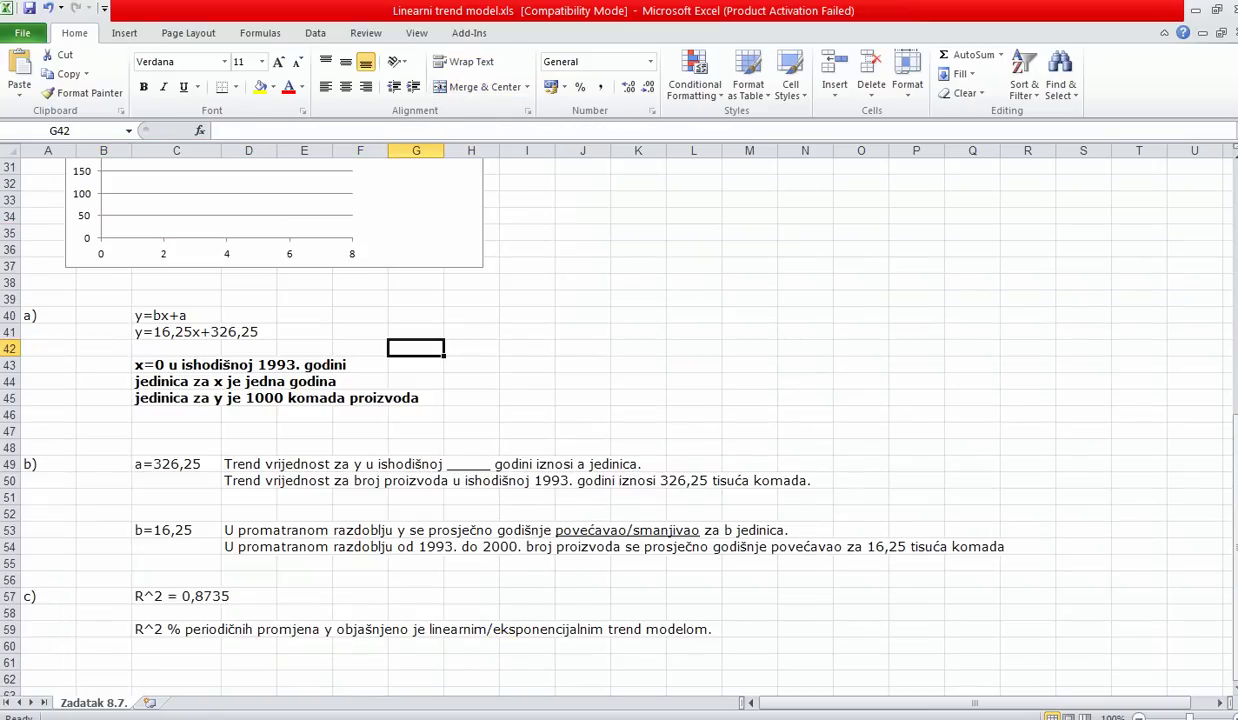
key("alt+Tab")
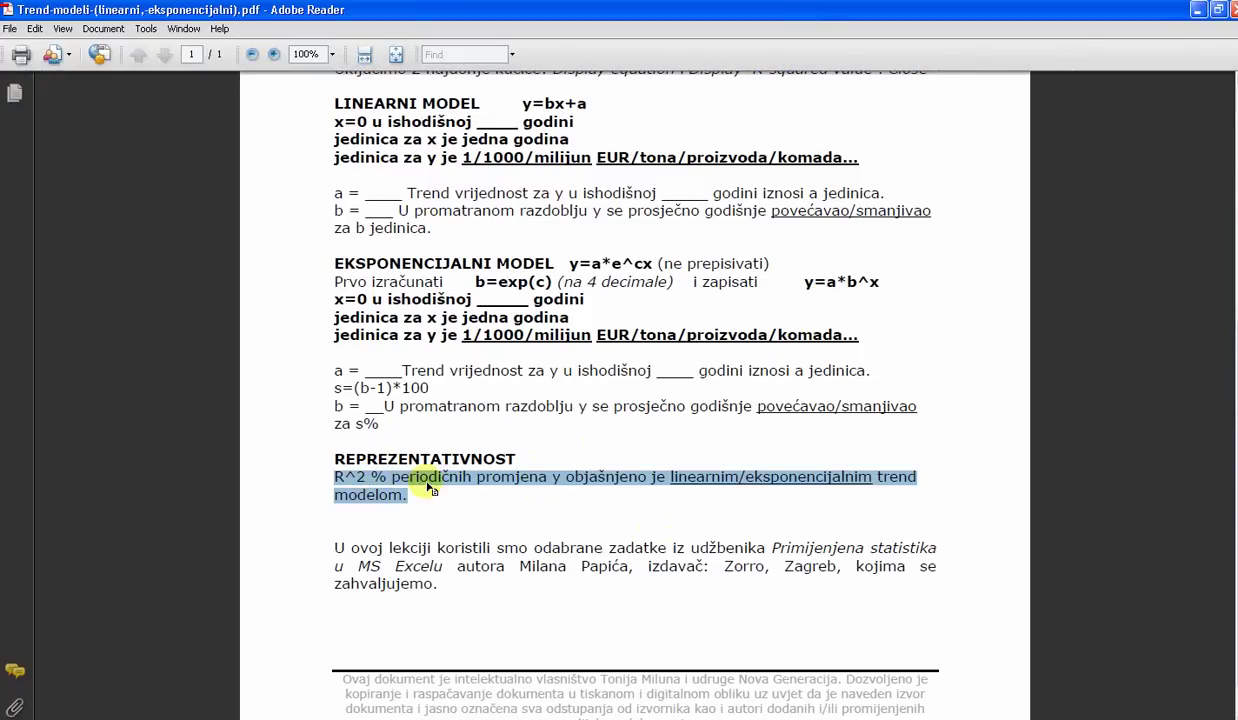
key("alt+Tab")
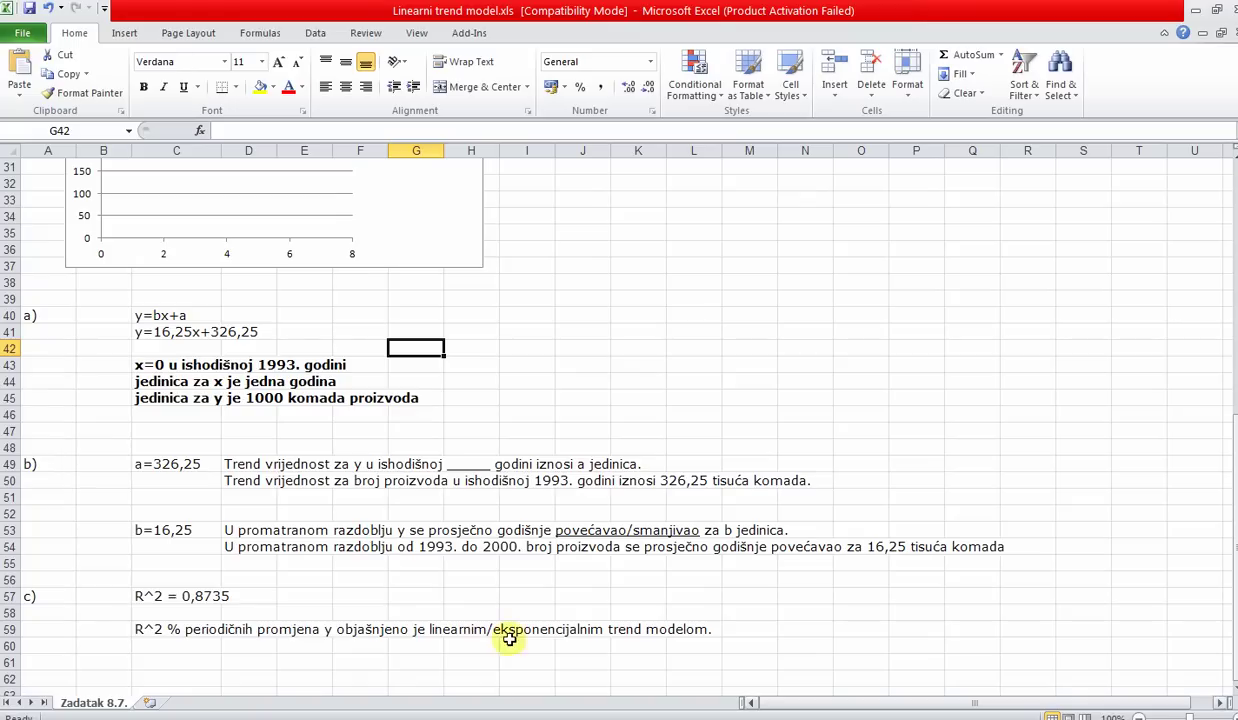
left_click(147, 628)
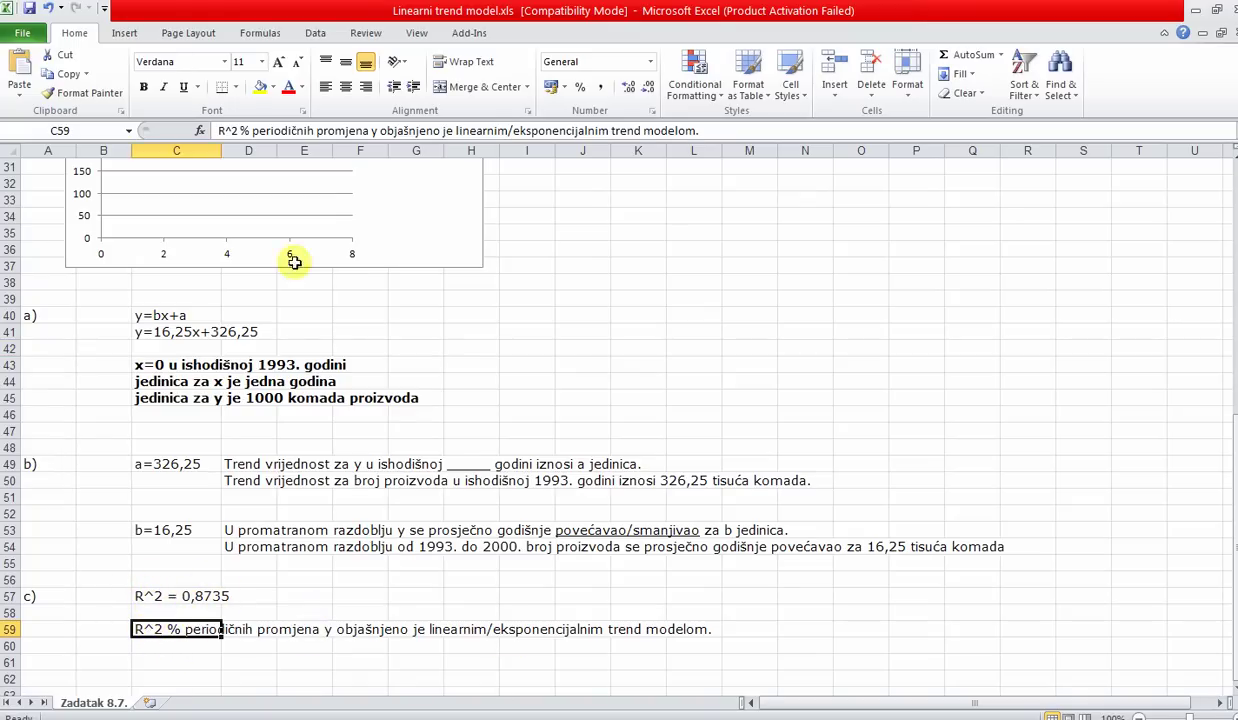
left_click(233, 127)
key("BackSpace")
key("BackSpace")
key("BackSpace")
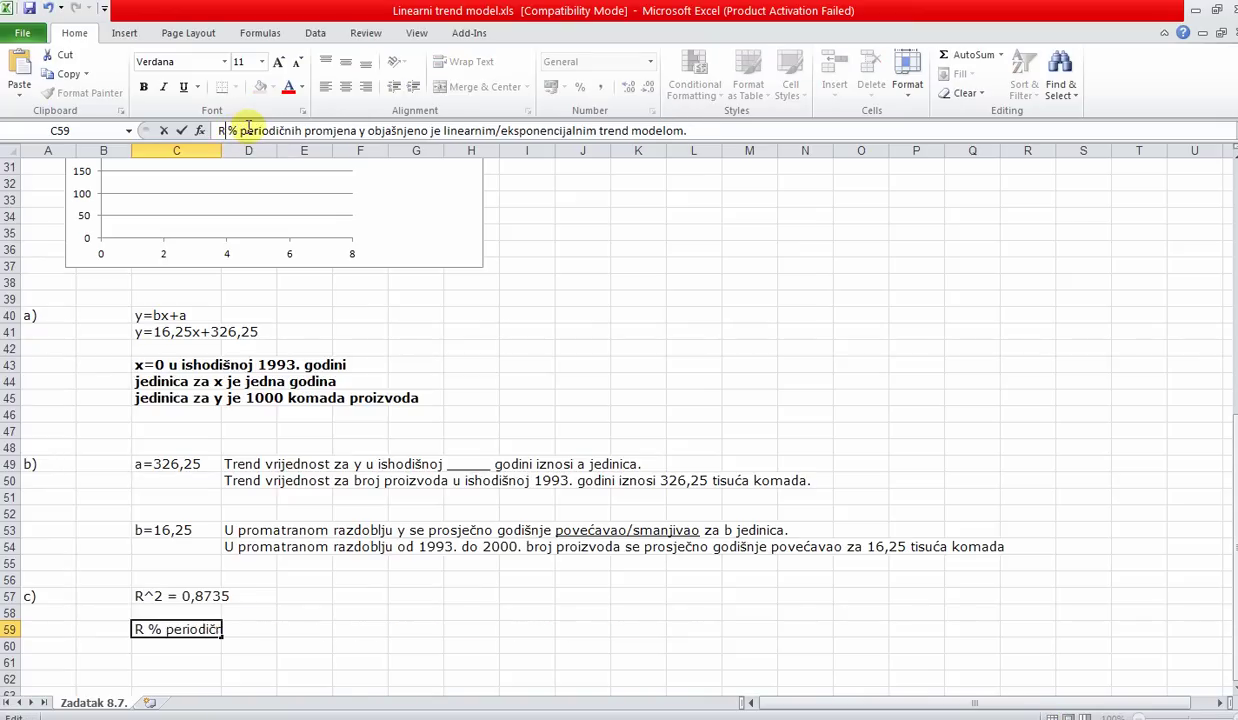
type("87,35")
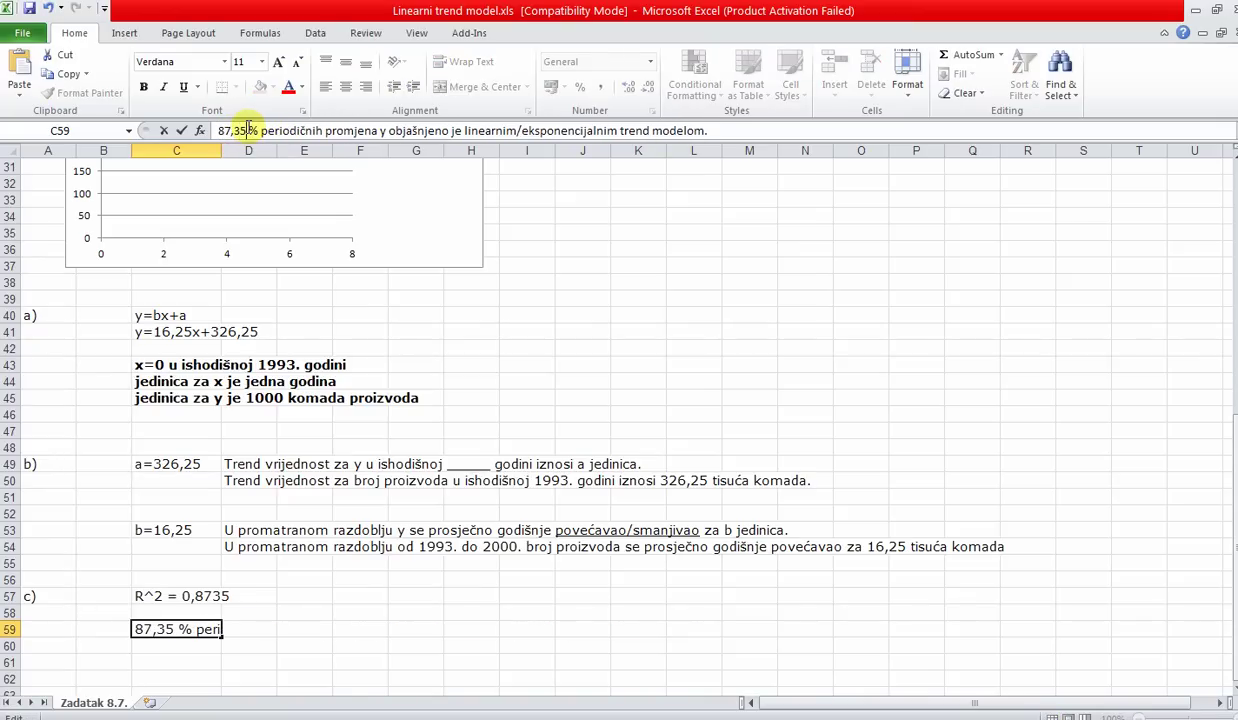
key("Return")
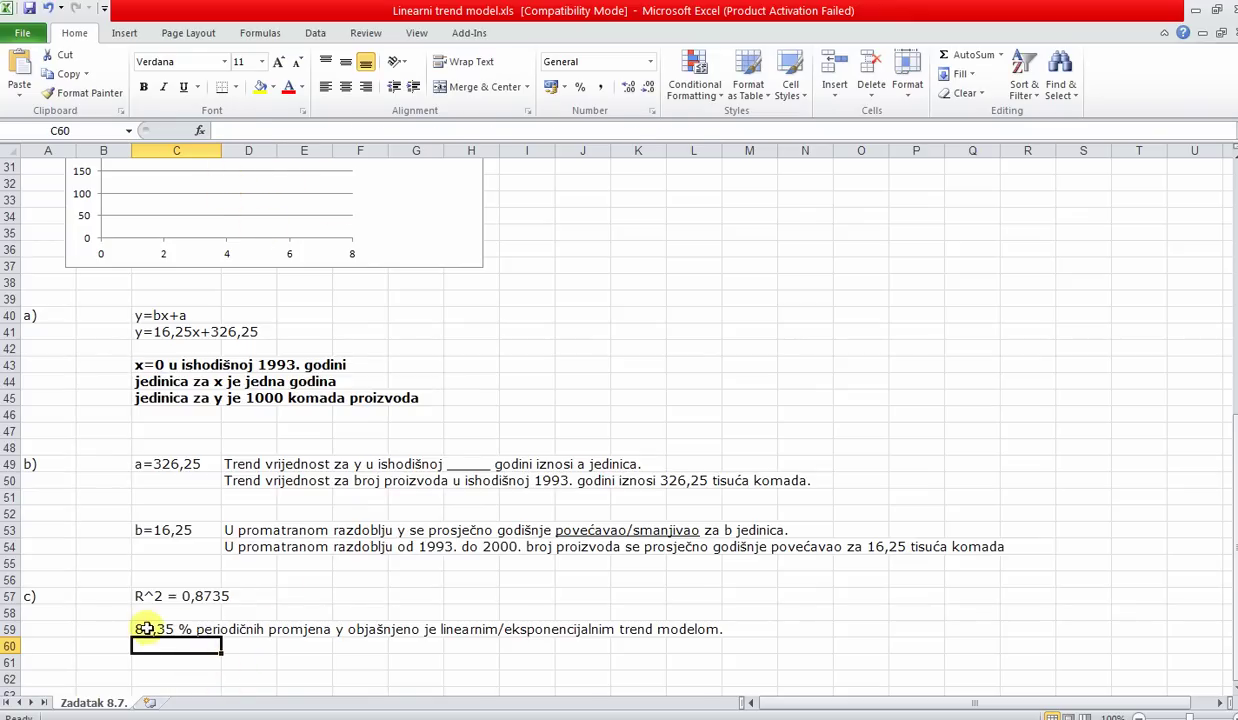
Step: Replace the variable y with "broja proizvoda" in the sentence in C59
left_click(145, 628)
left_click(384, 130)
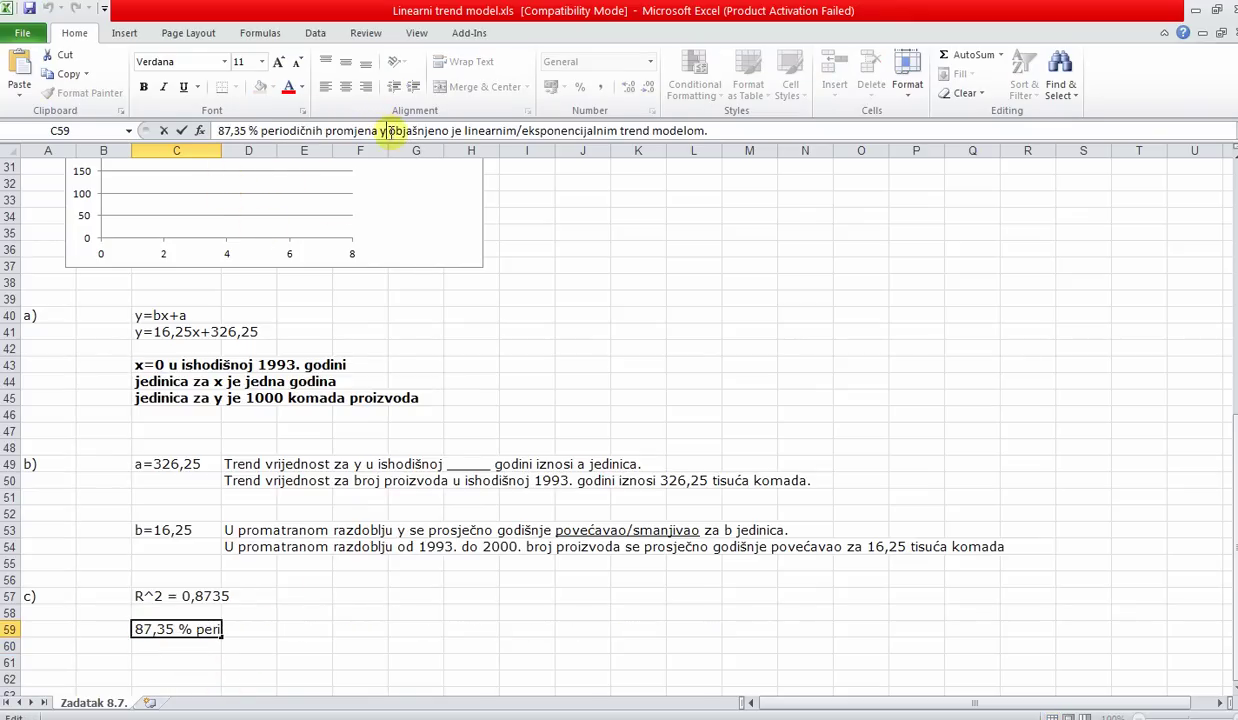
key("BackSpace")
type("broja pro")
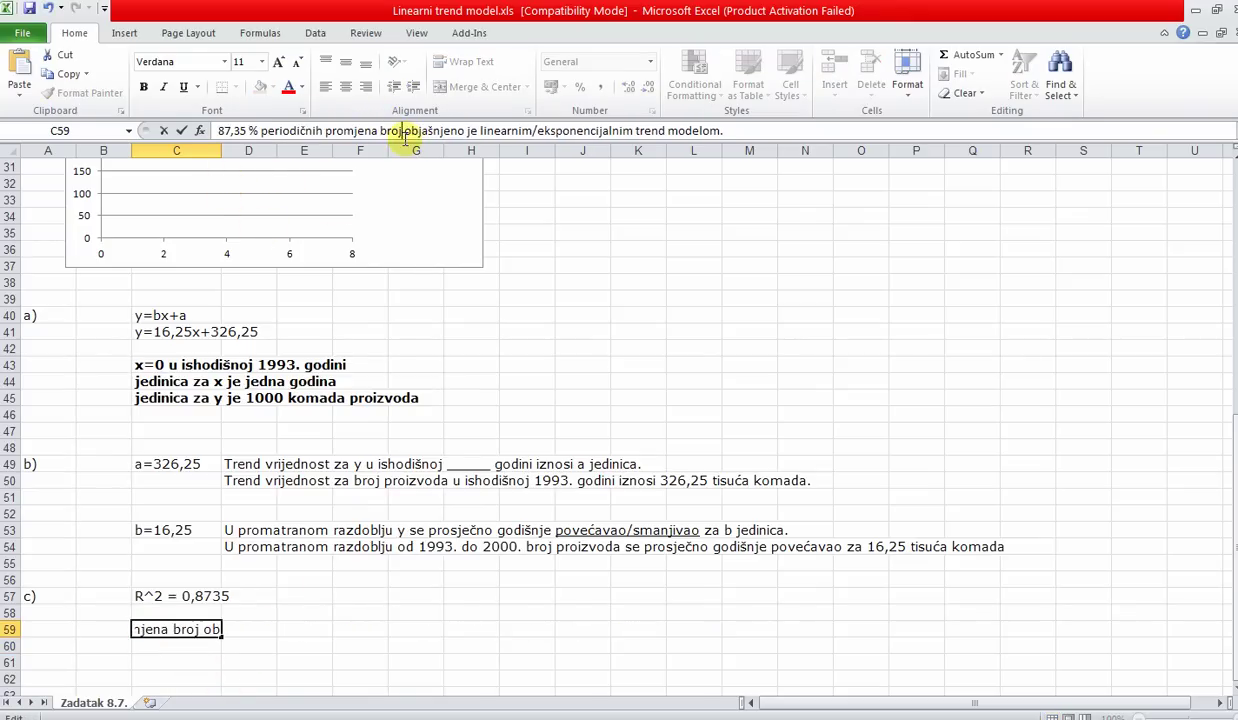
type("izvoda")
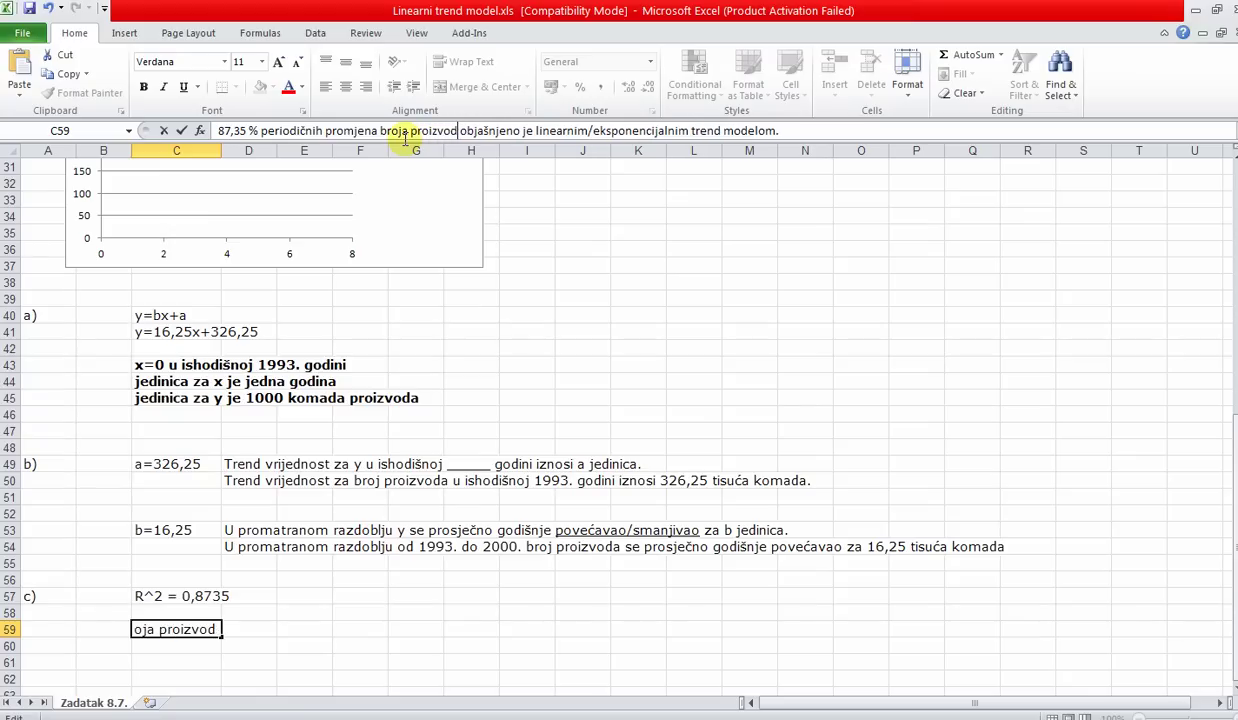
Step: Remove "/eksponencijalnim" from the sentence in C59 so that it names only the linear trend model
left_click(592, 130)
key("Delete")
key("Delete")
key("Delete")
key("Delete")
key("Delete")
key("Delete")
key("Delete")
key("Delete")
key("Delete")
key("Delete")
key("Delete")
key("Delete")
key("Delete")
key("Delete")
key("Delete")
key("Delete")
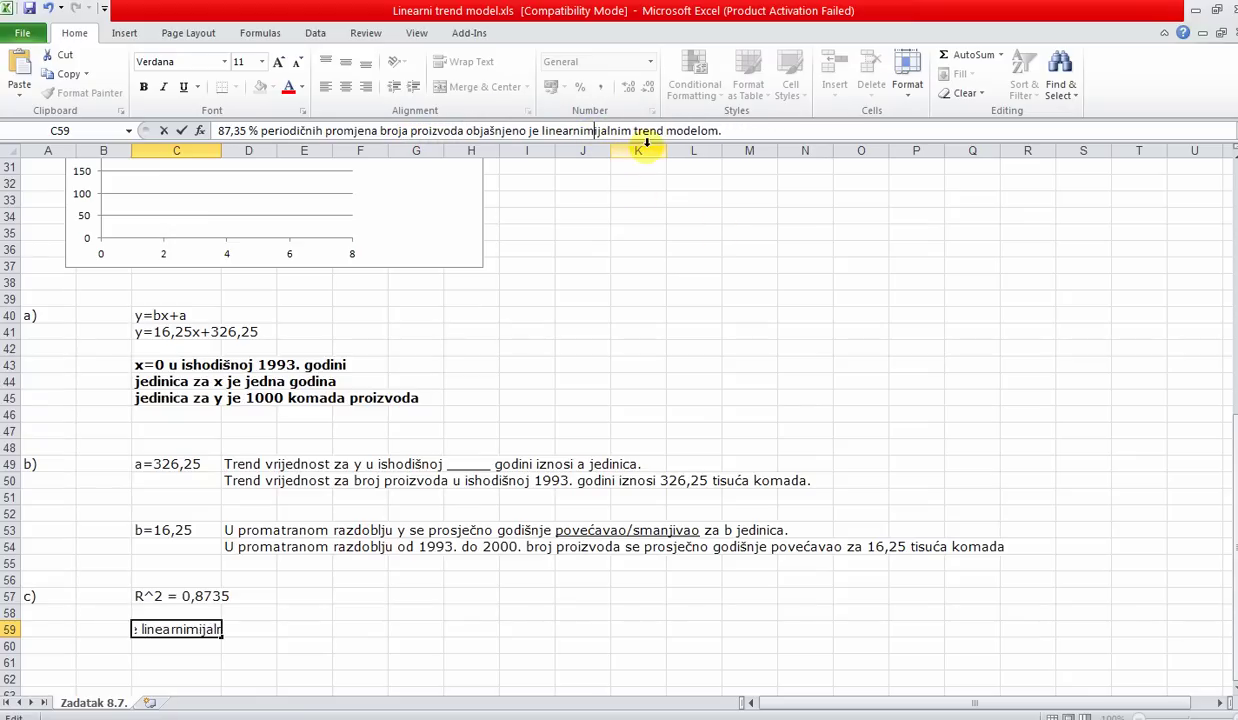
key("Delete")
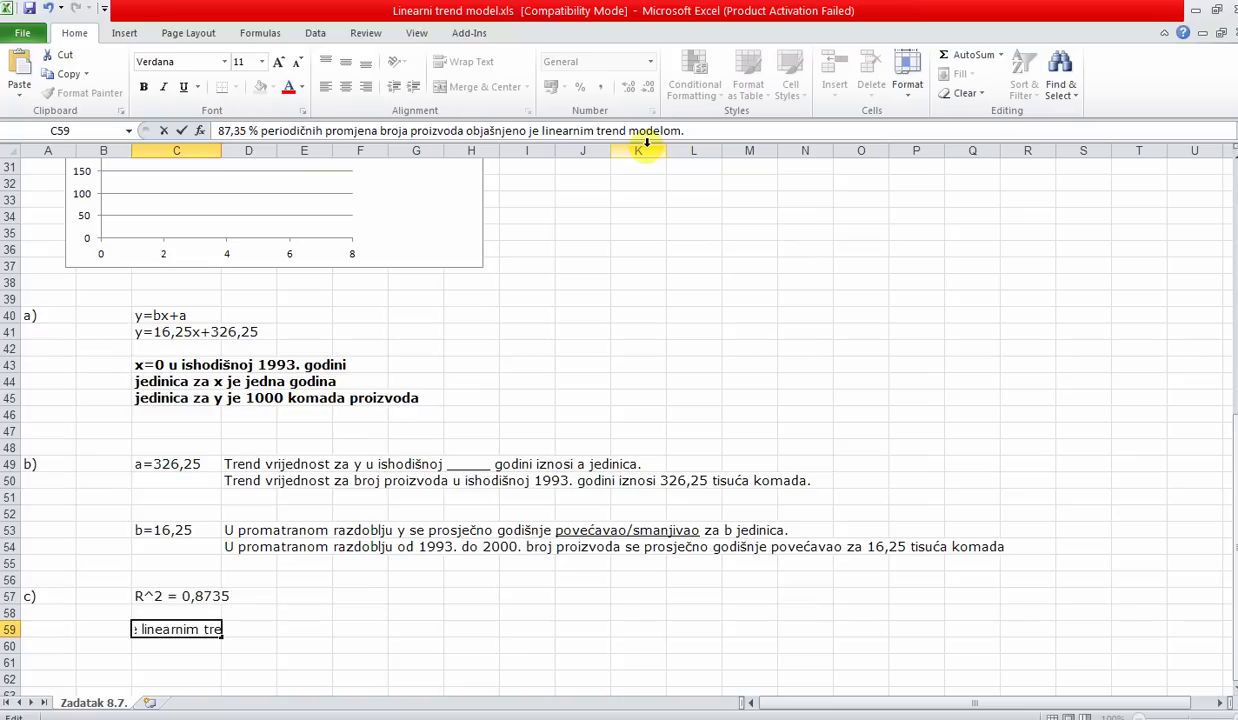
key("Return")
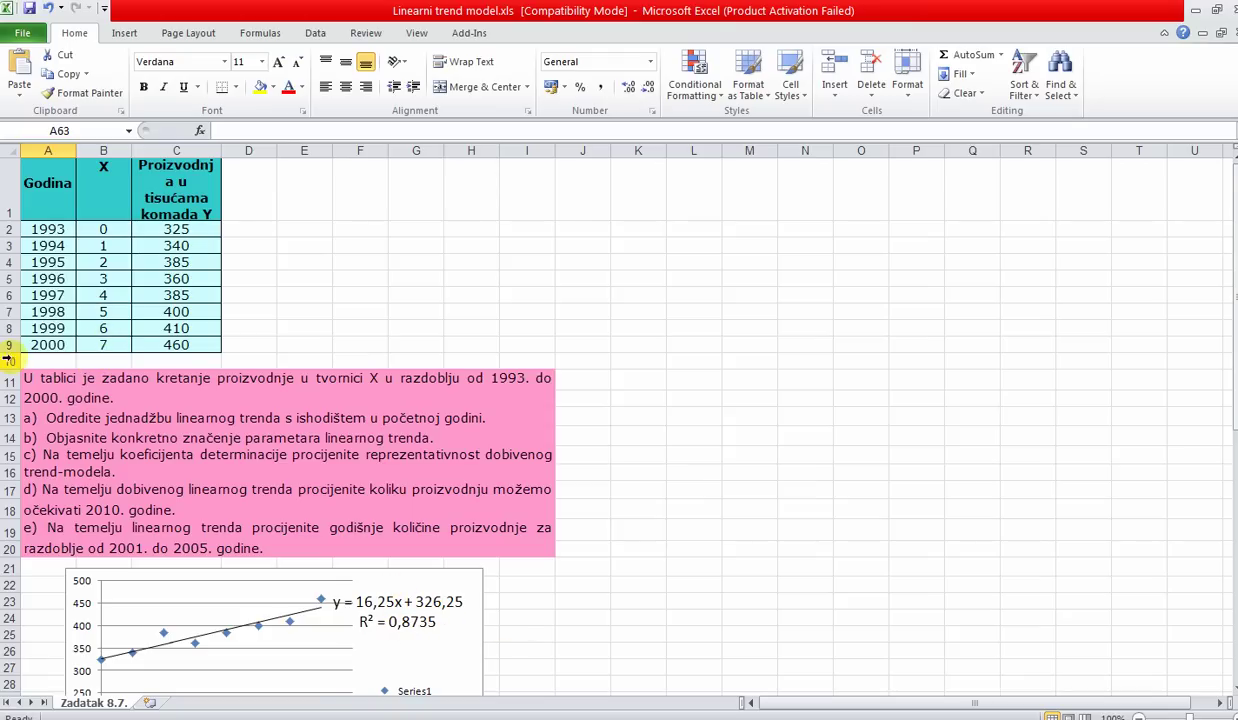
Step: Calculate the x value for the year 2010 in F3 with the formula =2010-1993
left_click(47, 229)
left_click(85, 231)
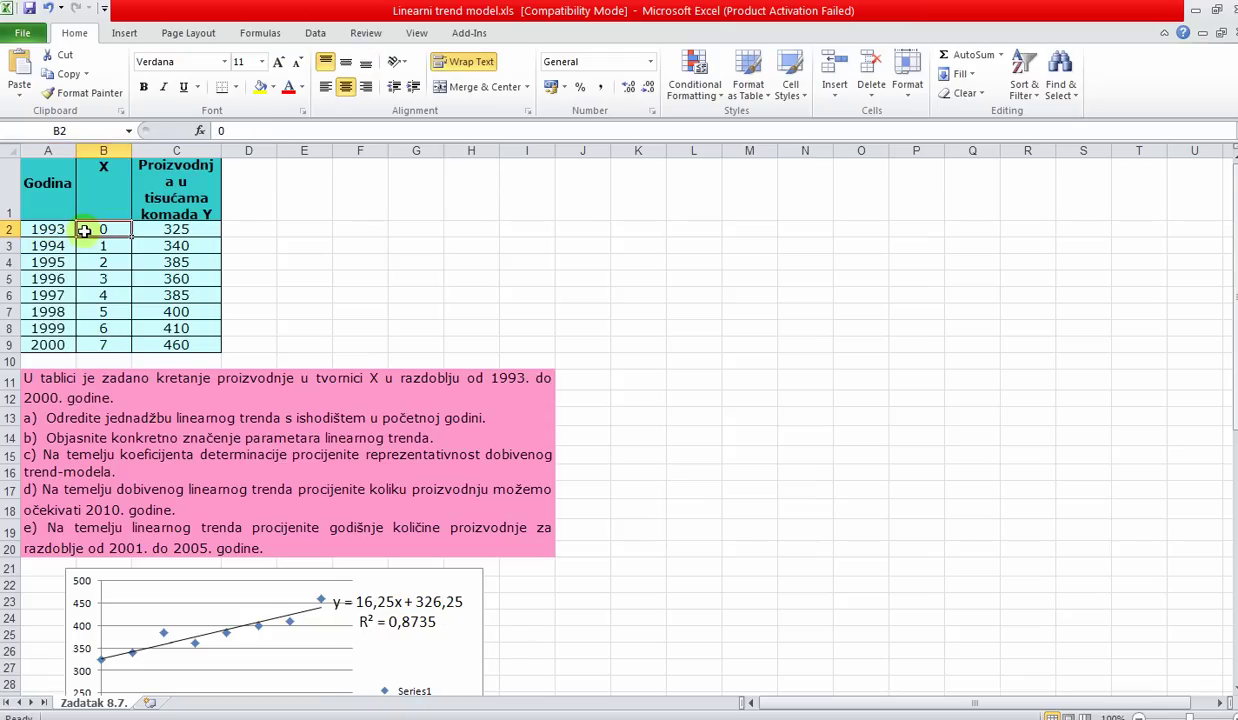
left_click(355, 246)
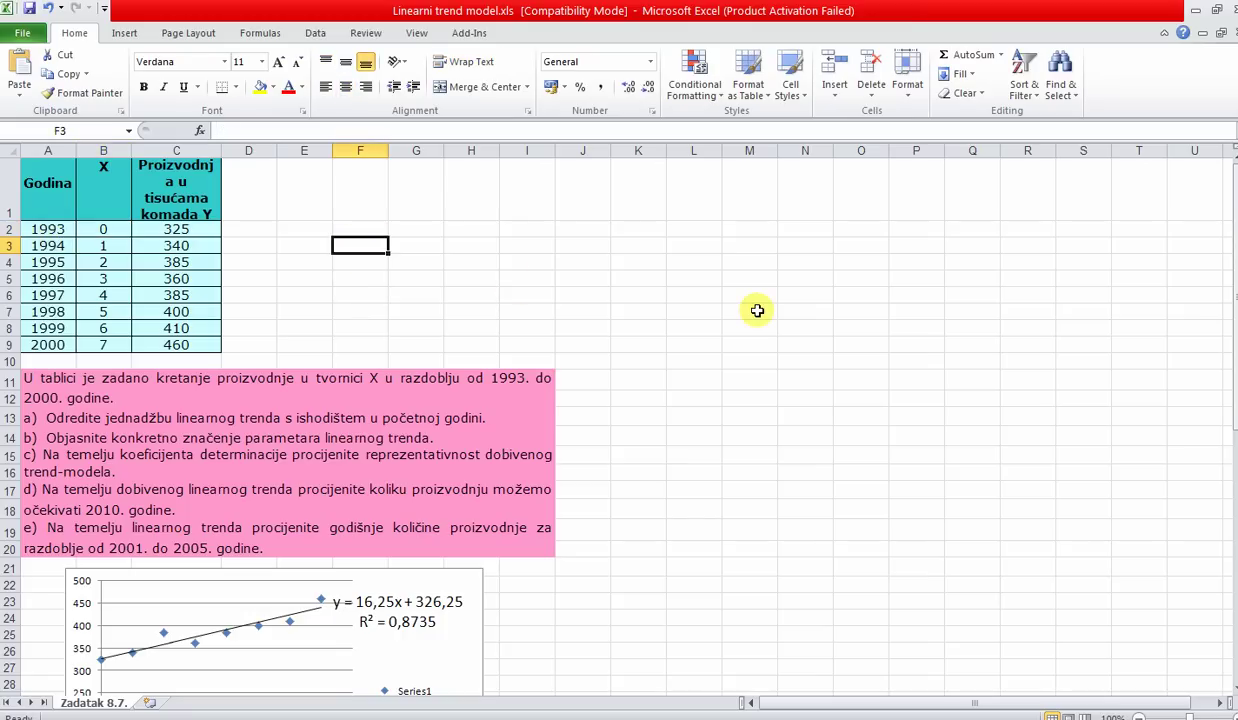
type("=2010-1993")
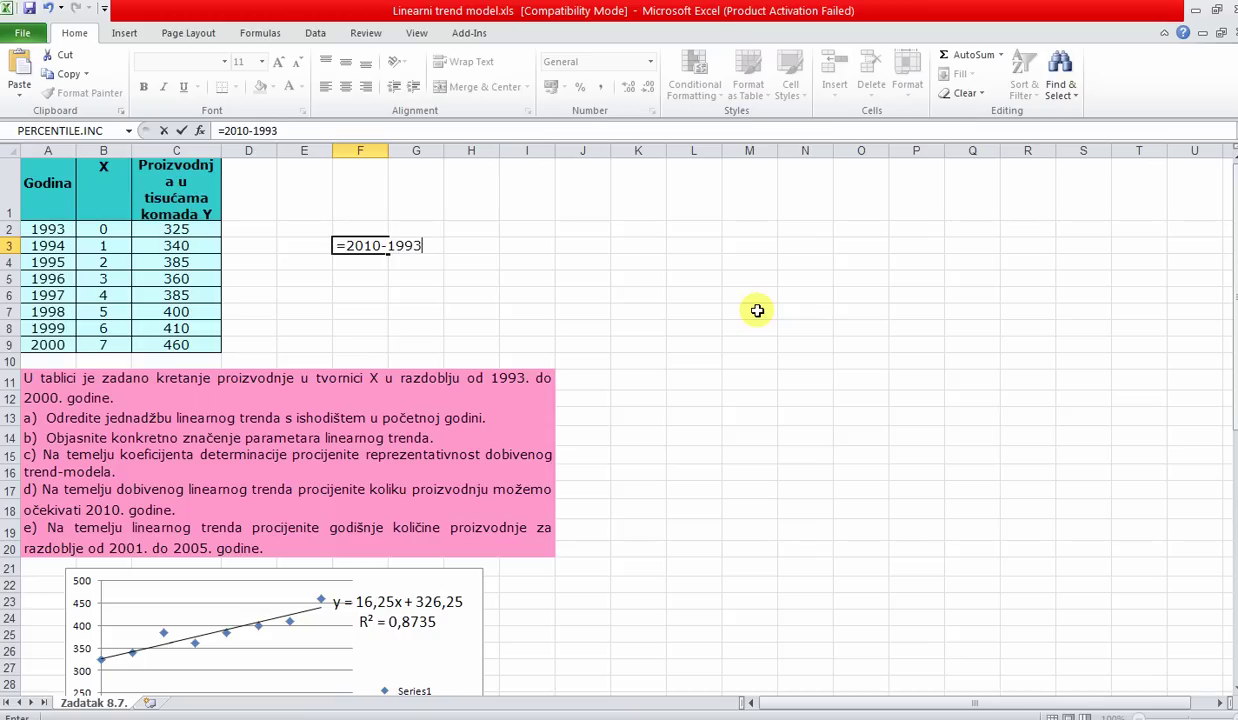
key("Return")
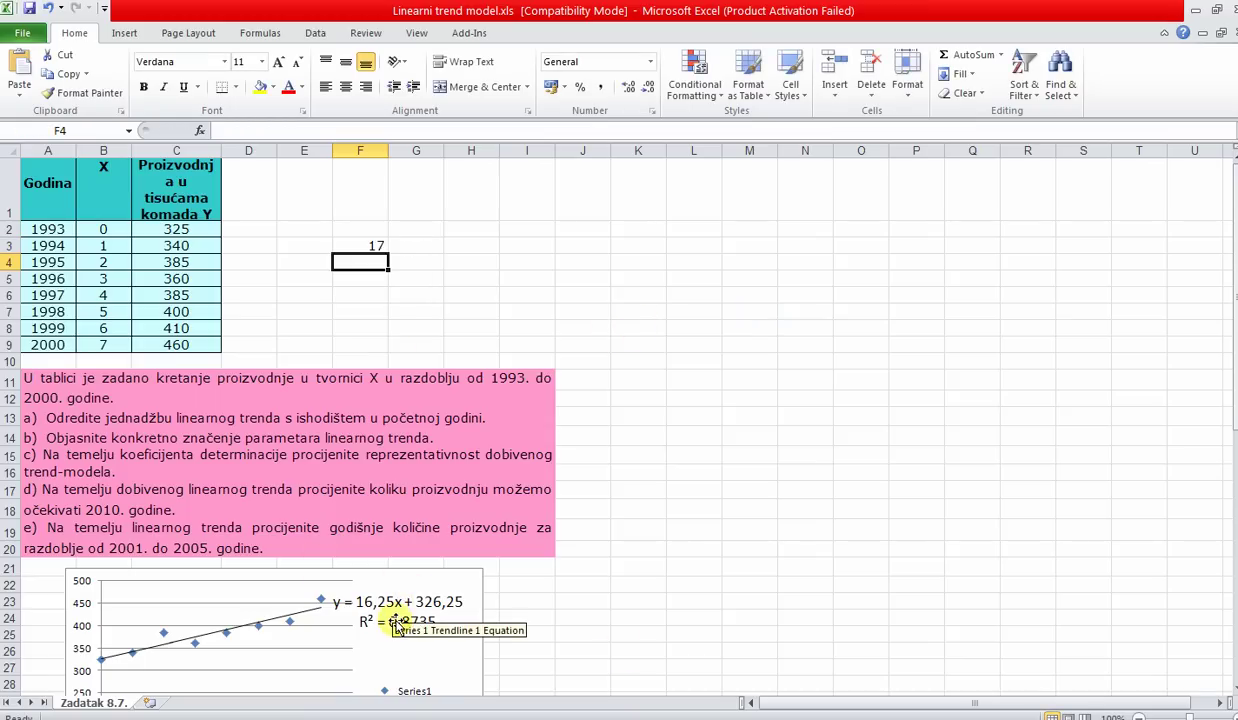
Step: Compute the 2010 production forecast in C64 with the formula =16,25*17+326,25
scroll(397, 625, "down", 12)
left_click(190, 612)
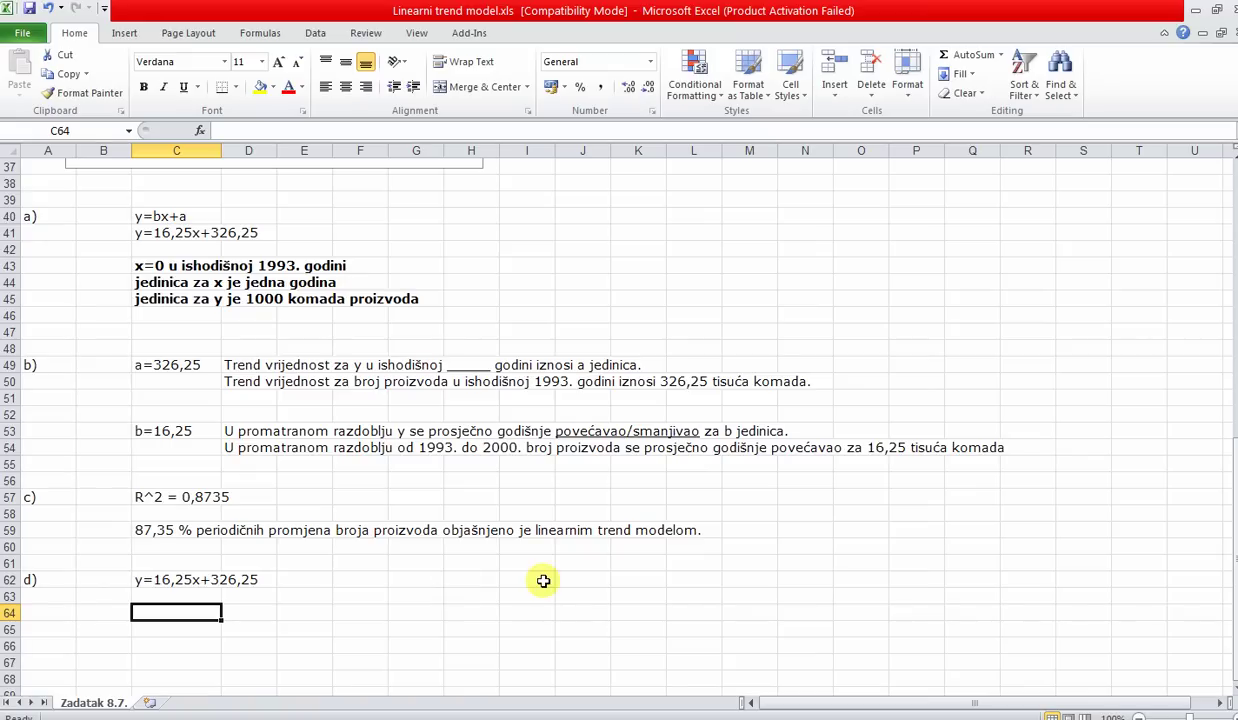
type("=")
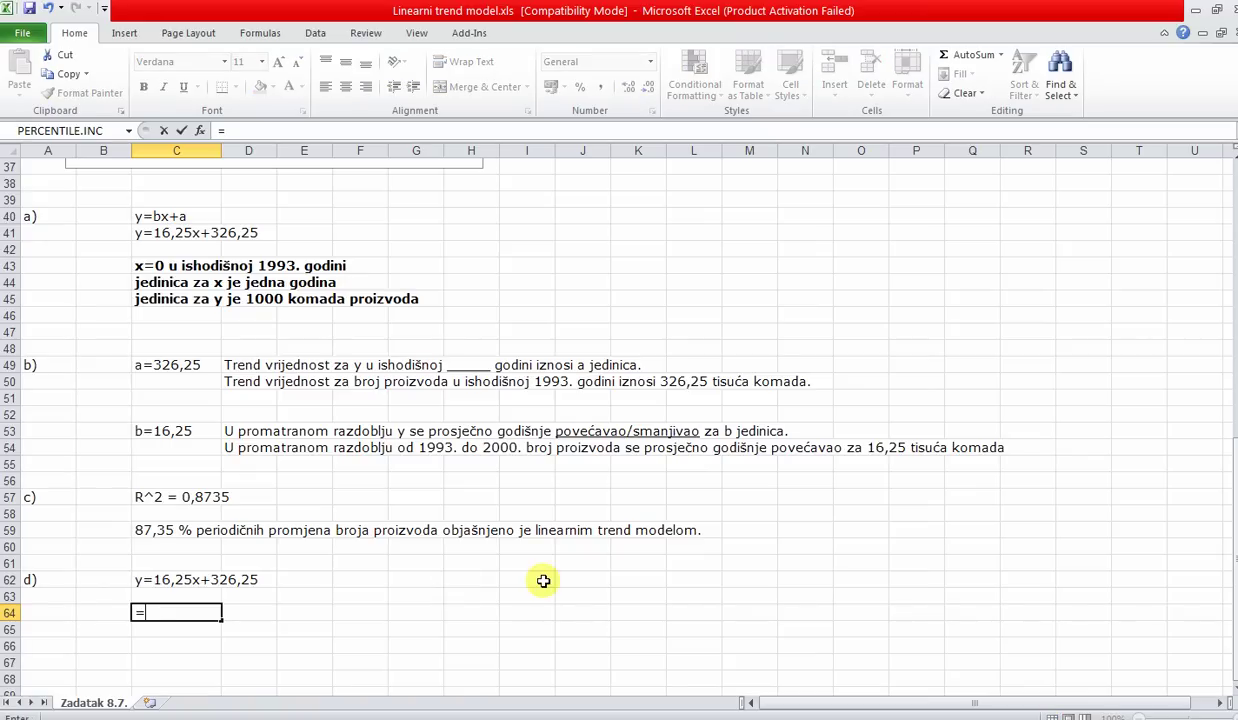
left_click(1232, 690)
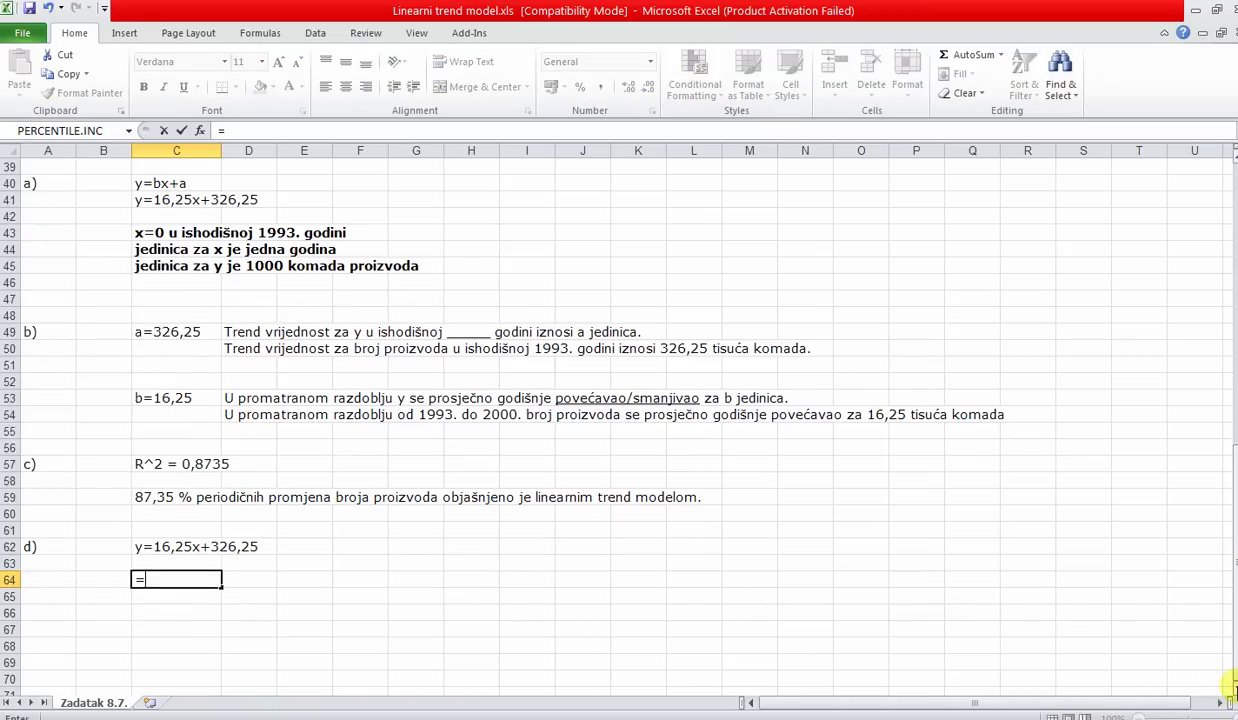
left_click(1232, 690)
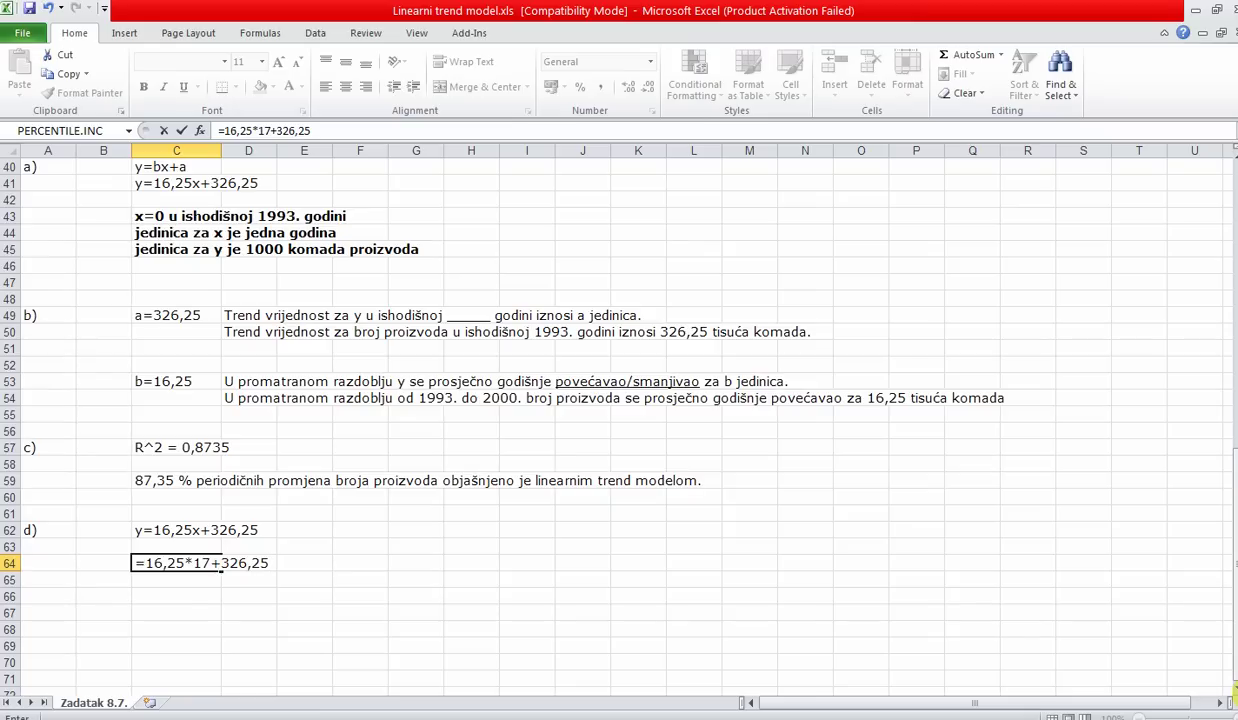
key("Return")
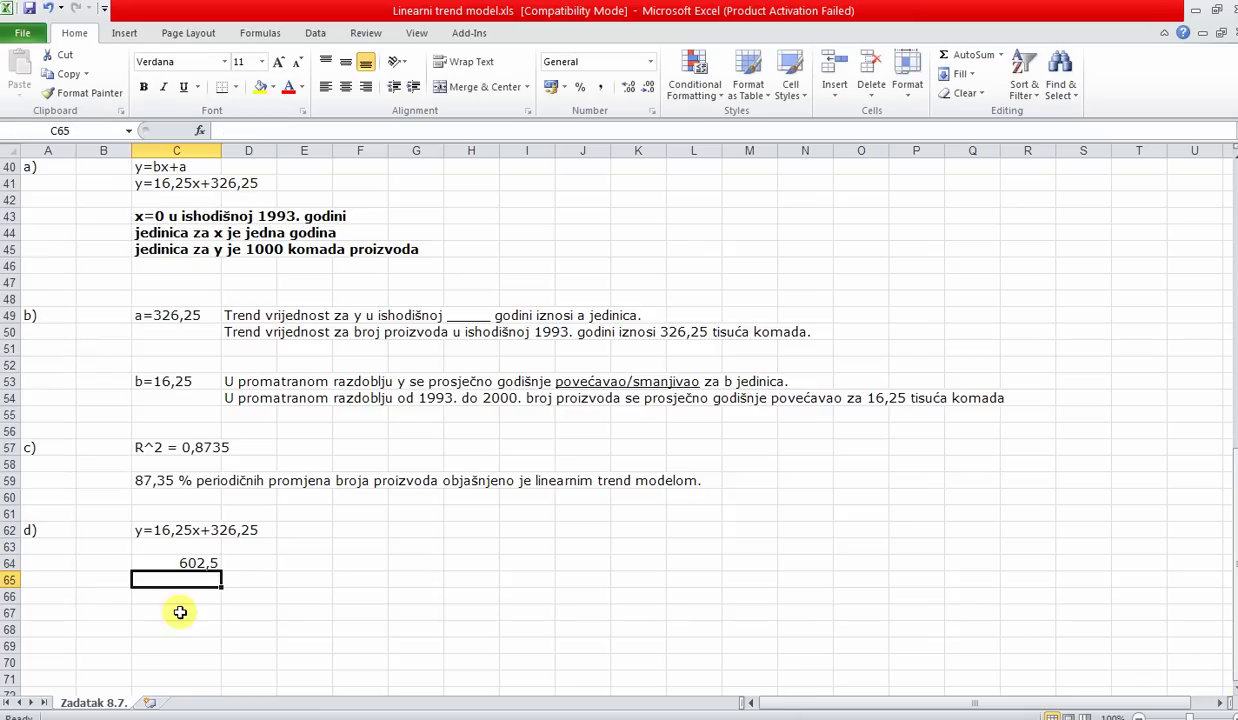
Step: Display C64 with three decimals and write in D64 "Ako se ovakav trend nastavi 2010. možemo očekivati 602.500 komada proizvoda."
left_click(168, 563)
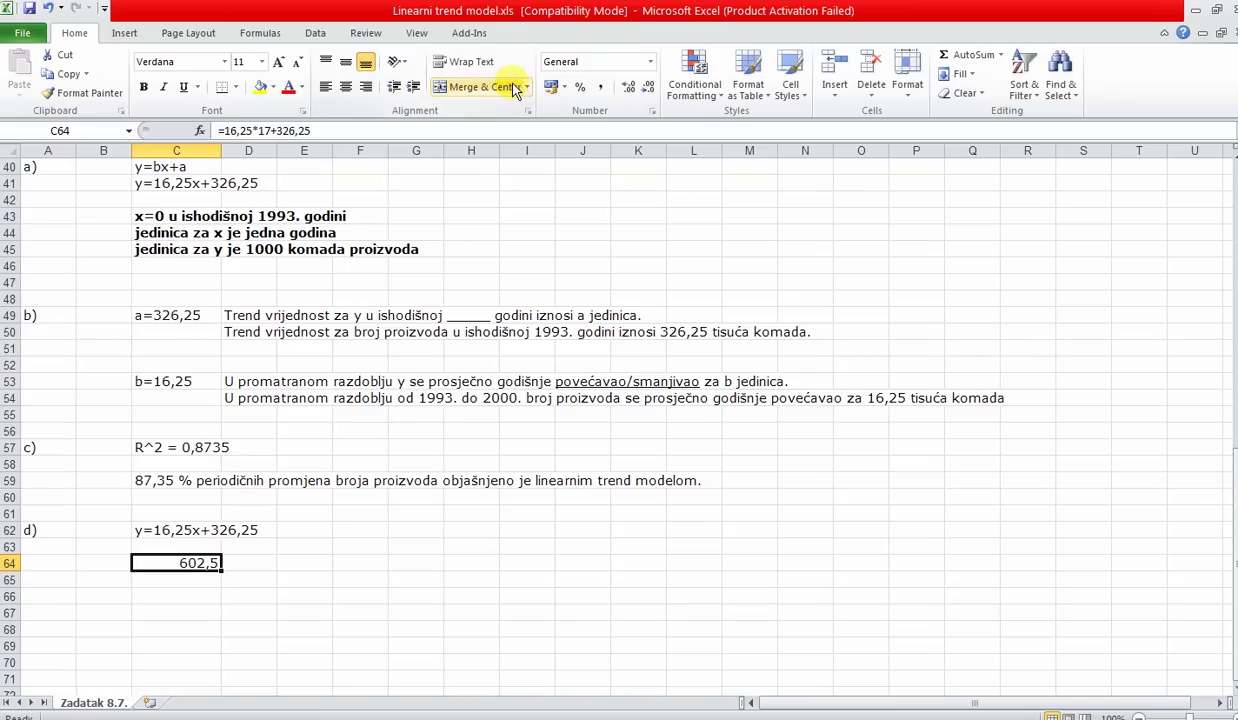
scroll(1190, 450, "up", 1)
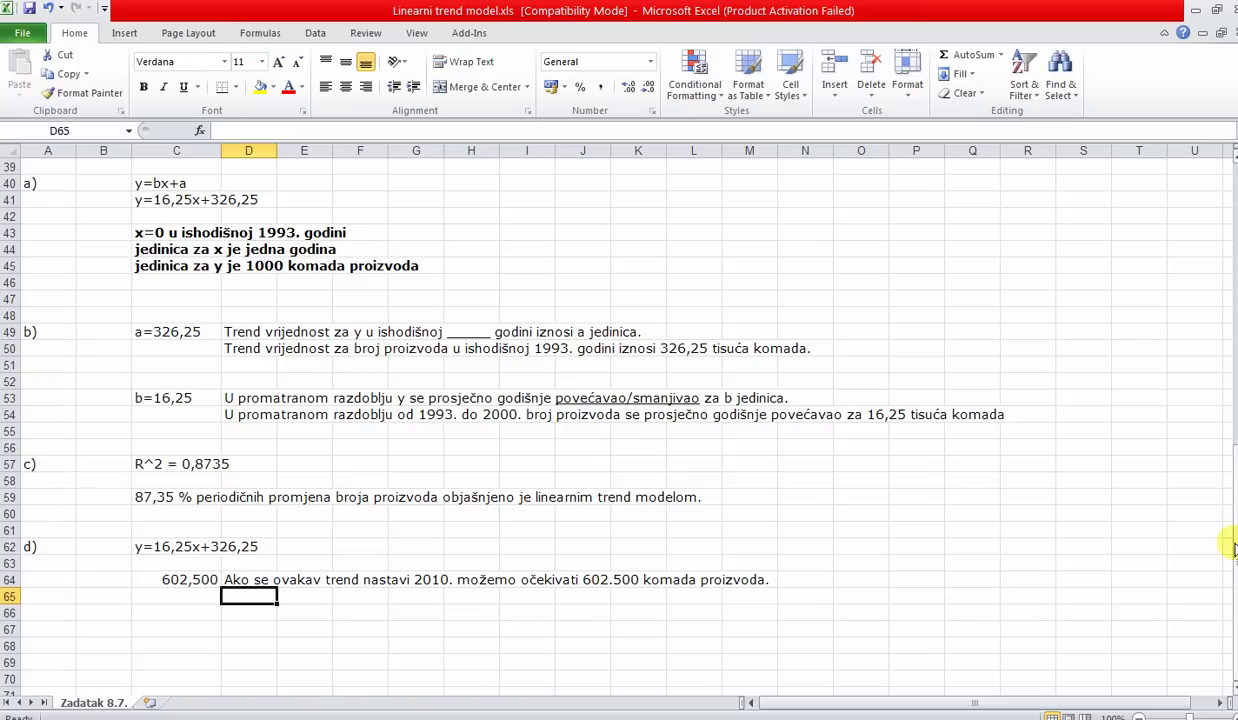
Step: Insert six blank rows below the data table, between the year 2000 row and the task text
left_click_drag(1231, 548, 1216, 232)
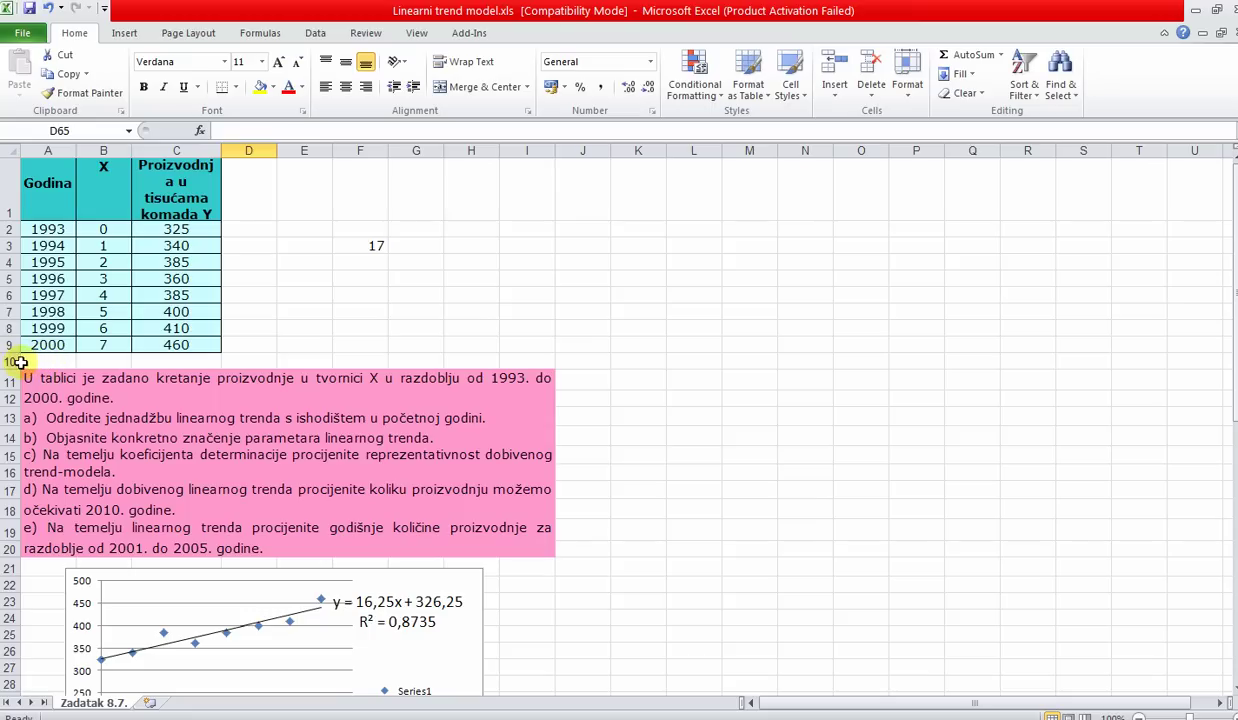
left_click_drag(9, 364, 9, 455)
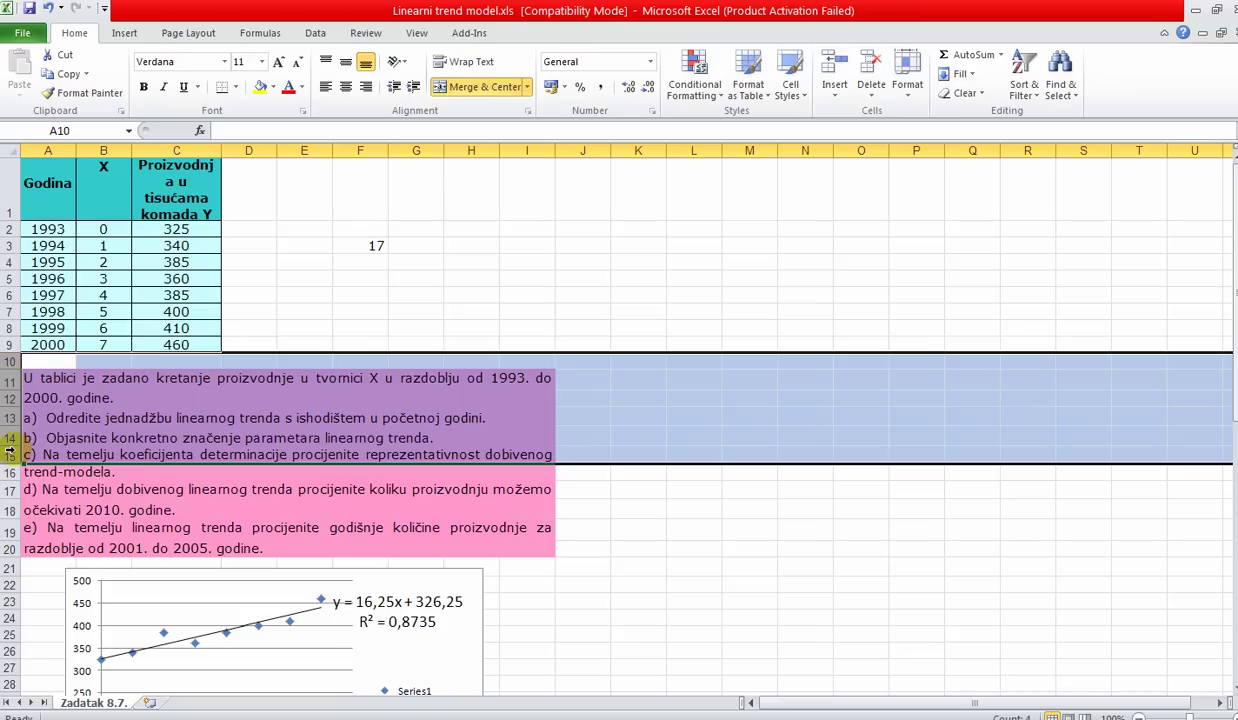
right_click(72, 400)
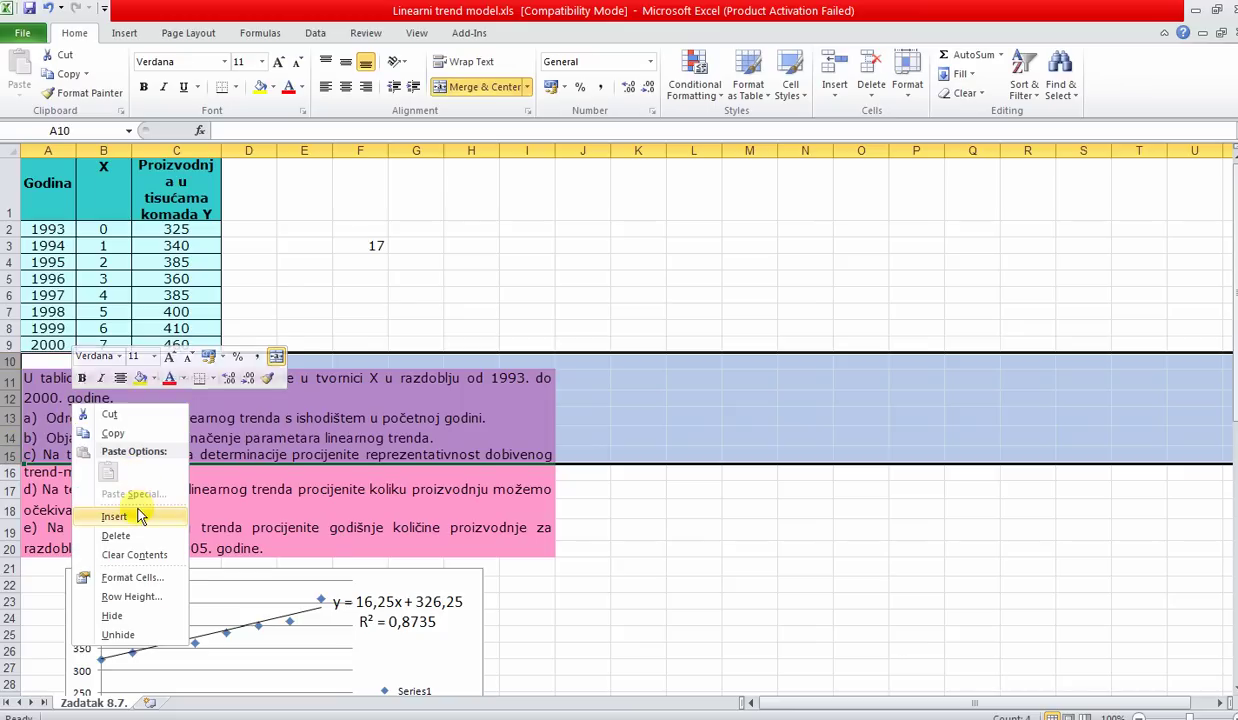
left_click(114, 516)
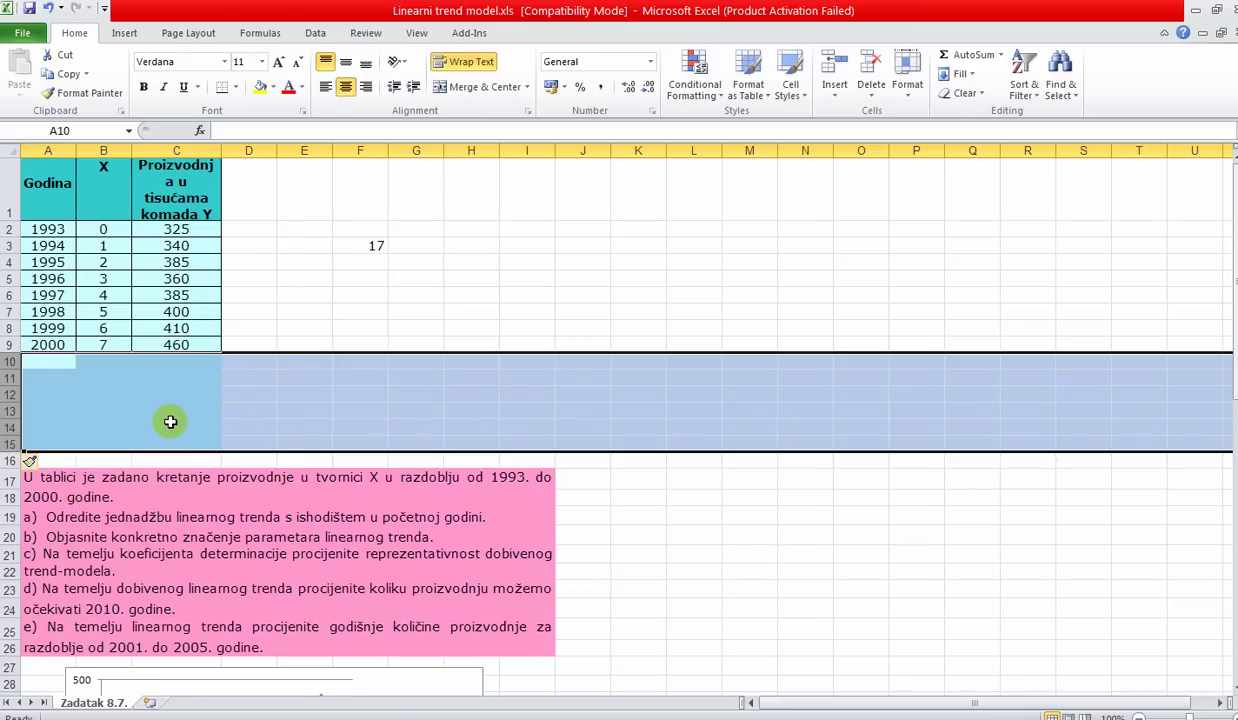
left_click(252, 327)
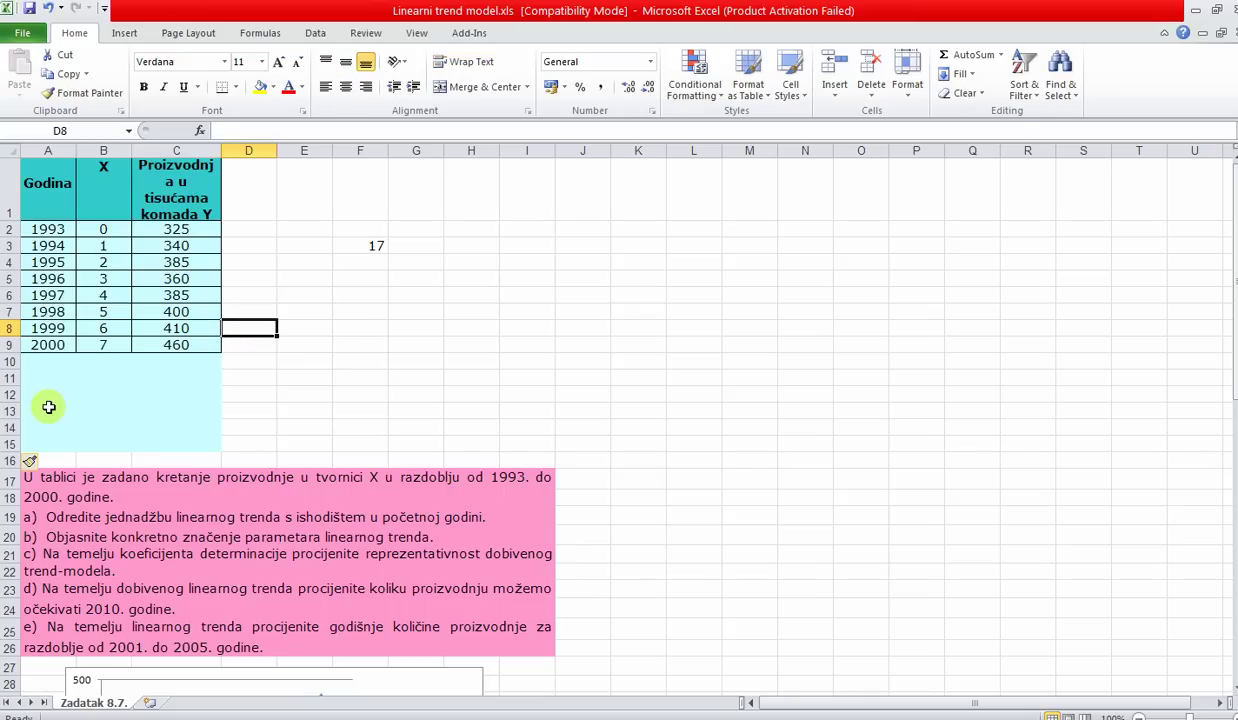
Step: Extend the Godina series to 2005 and the X series to 12, down to row 14
left_click_drag(30, 320, 83, 440)
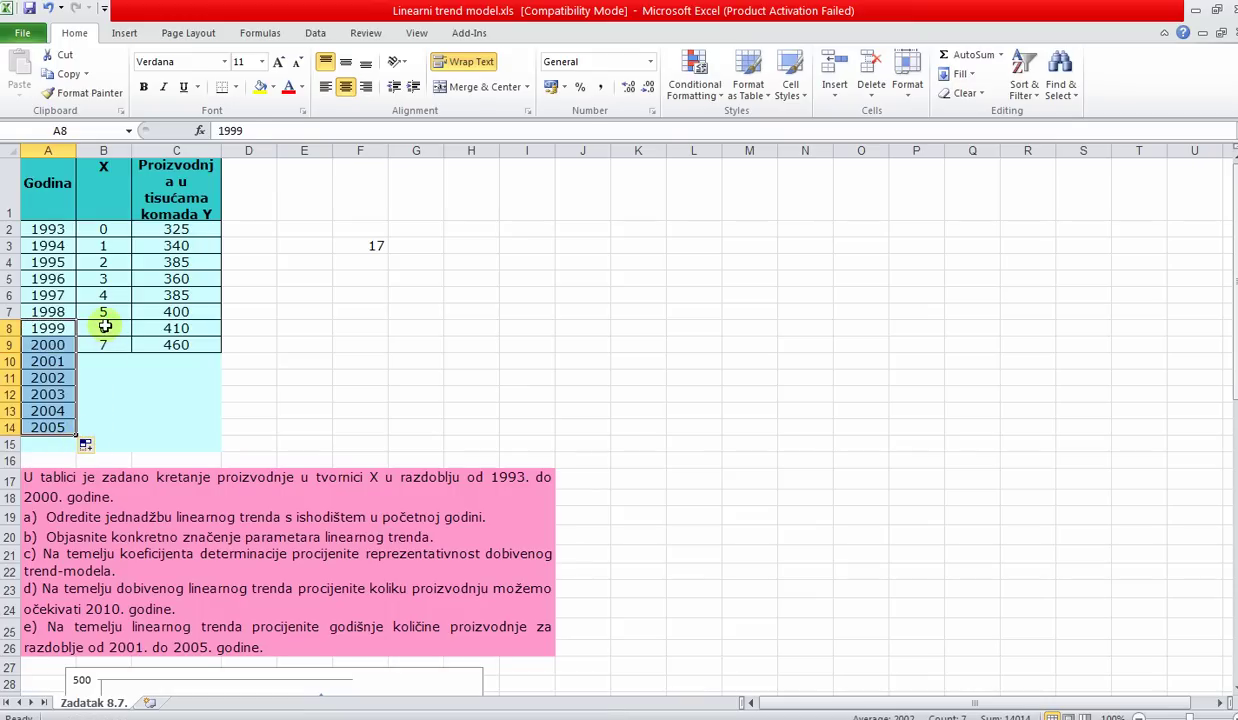
left_click_drag(105, 326, 102, 342)
left_click_drag(134, 352, 110, 432)
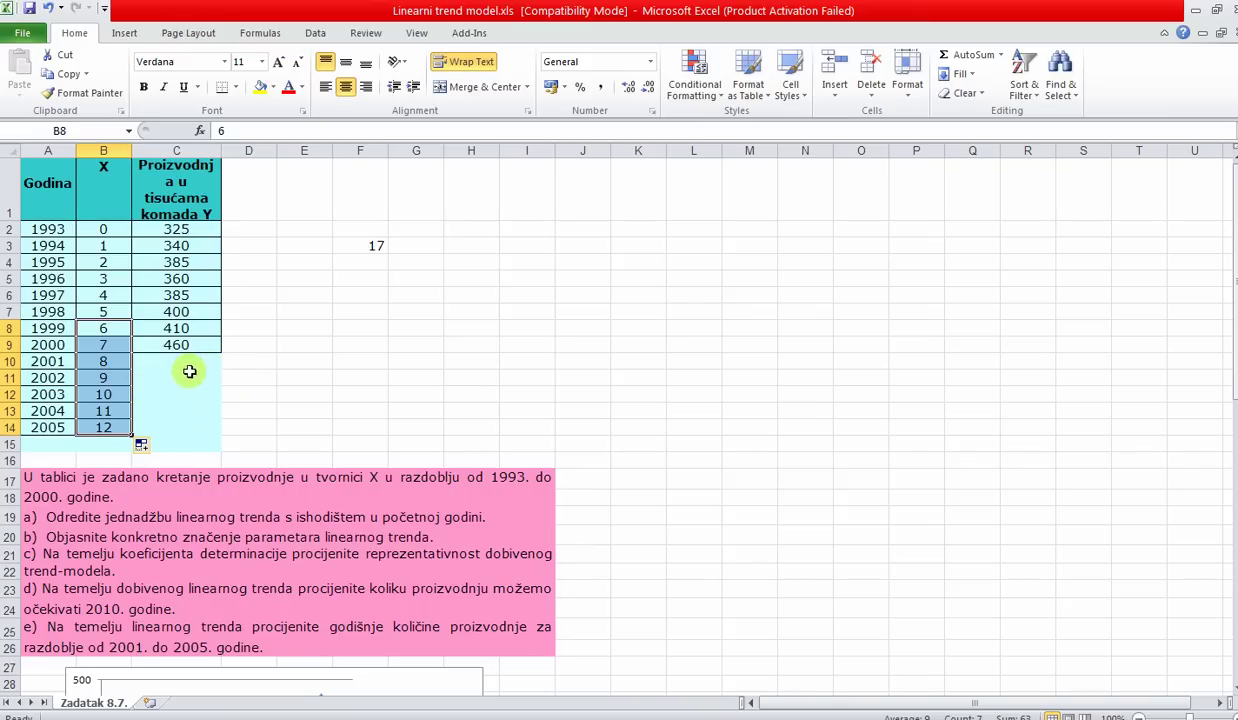
Step: Estimate the 2001 to 2005 production in C10:C14 with the array formula =TREND(C2:C9;B2:B9;B10:B14)
left_click_drag(180, 350, 178, 427)
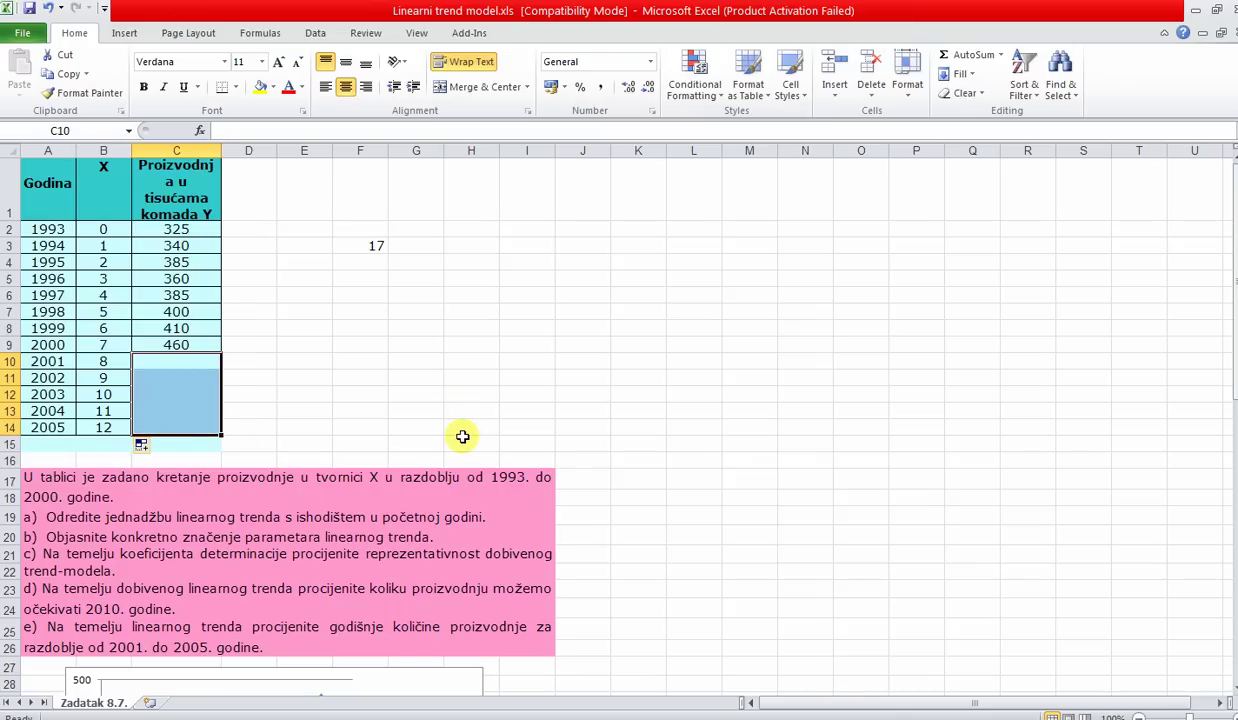
type("=")
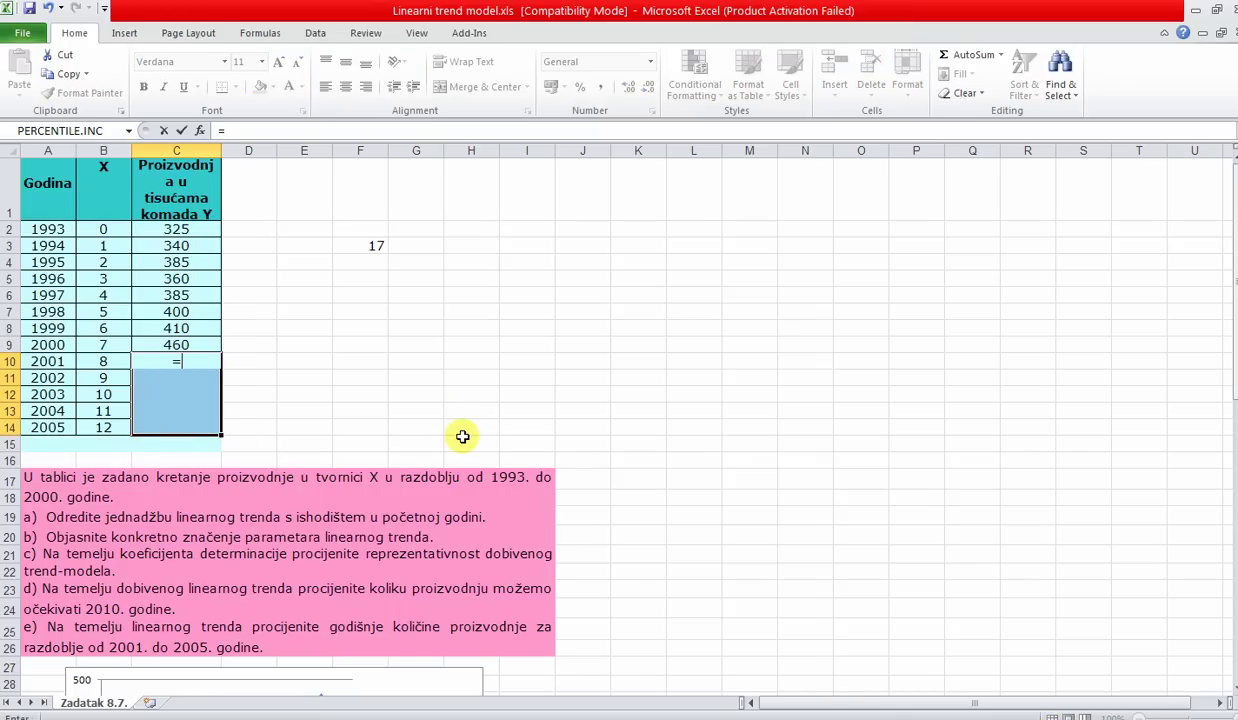
type("trend")
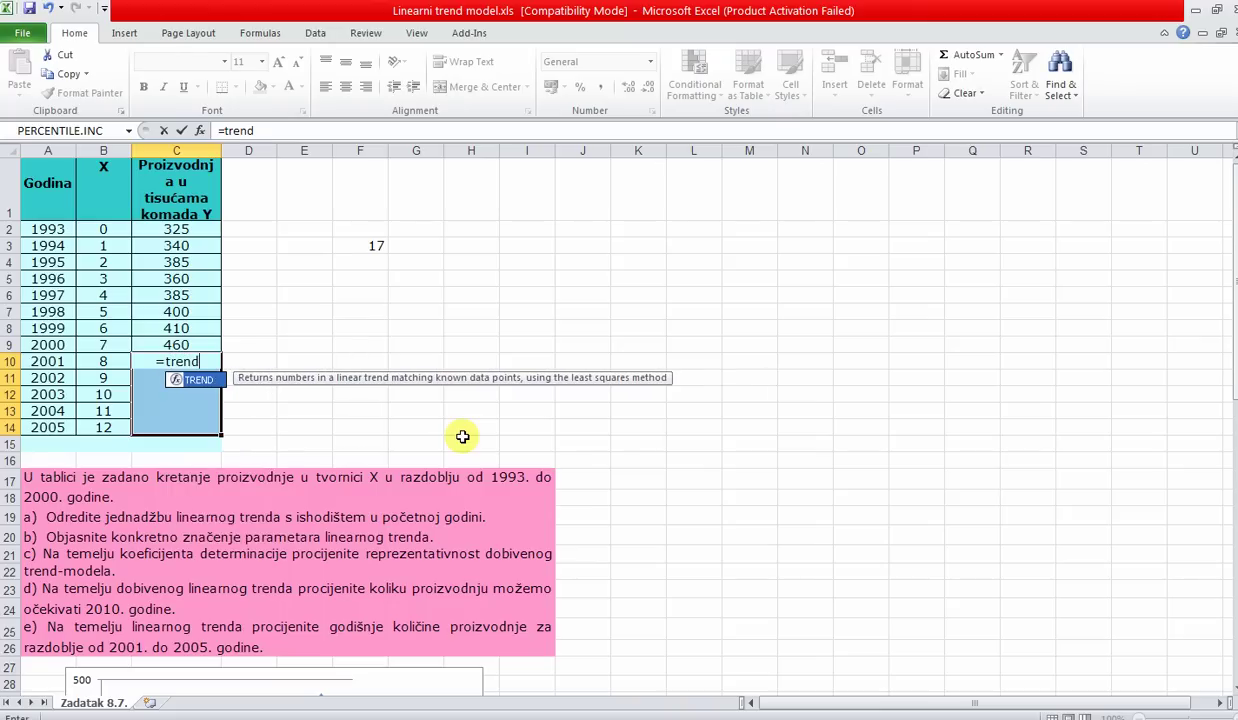
type("(")
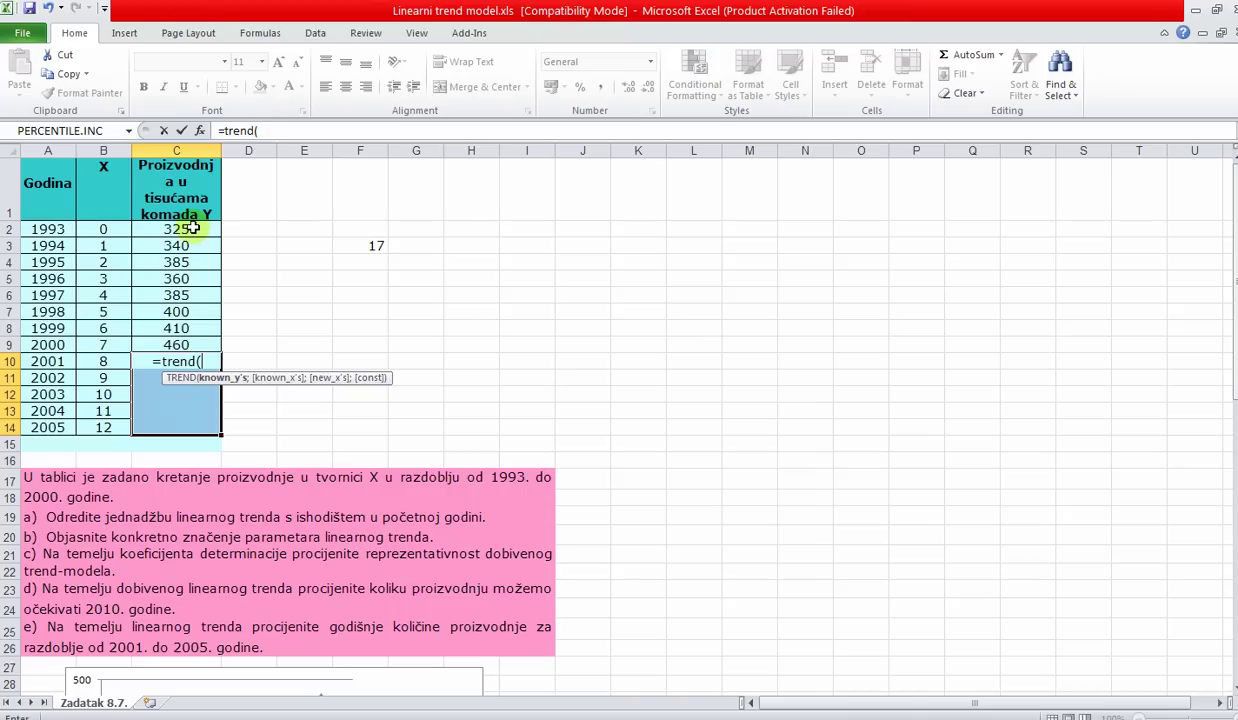
left_click_drag(192, 229, 193, 344)
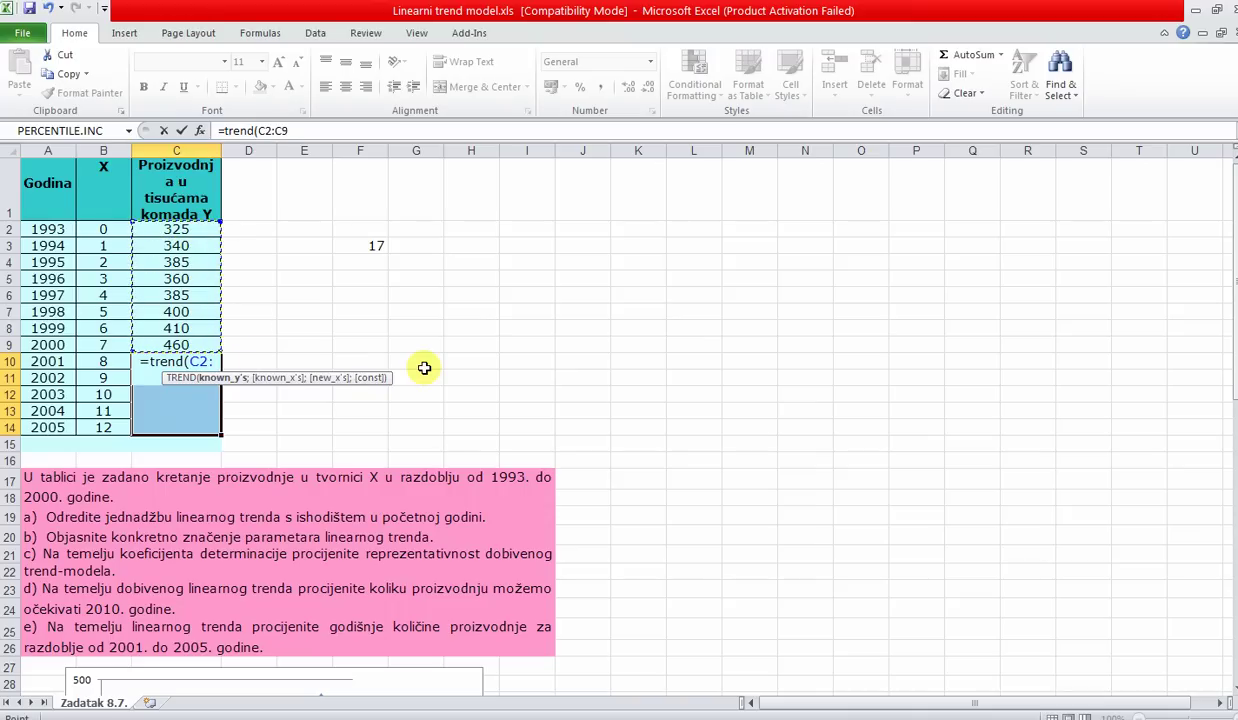
type(";")
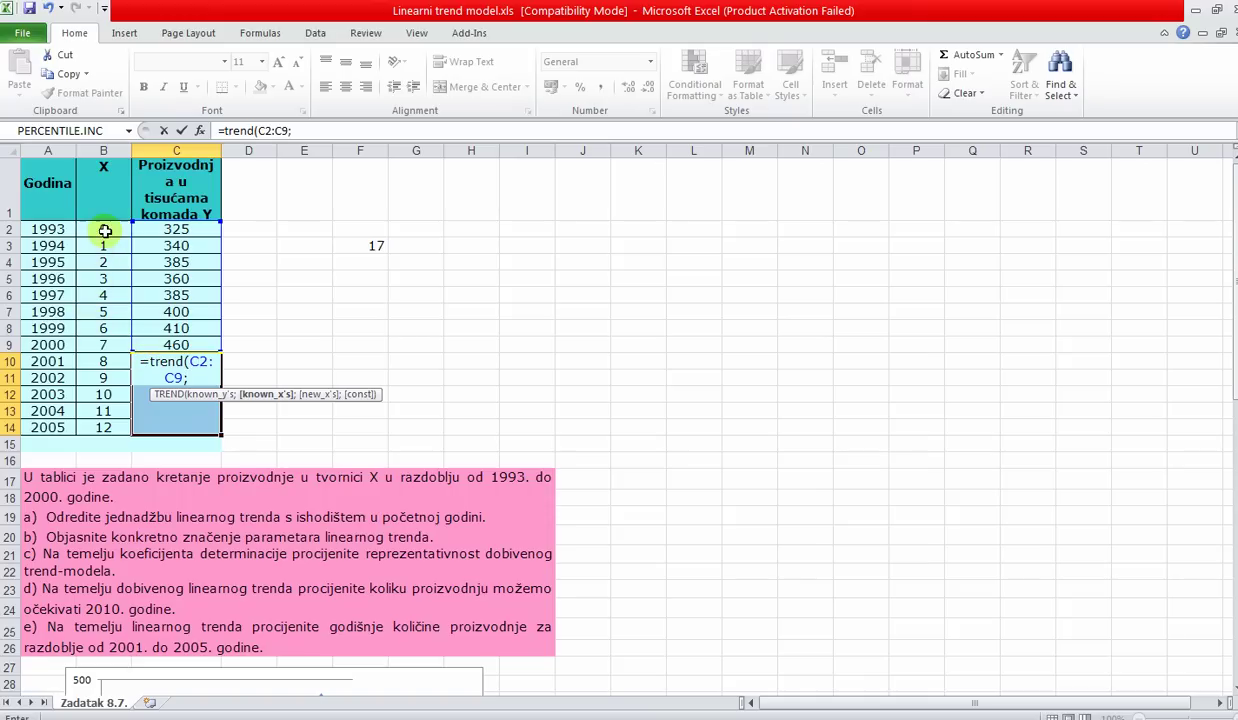
left_click_drag(105, 230, 98, 345)
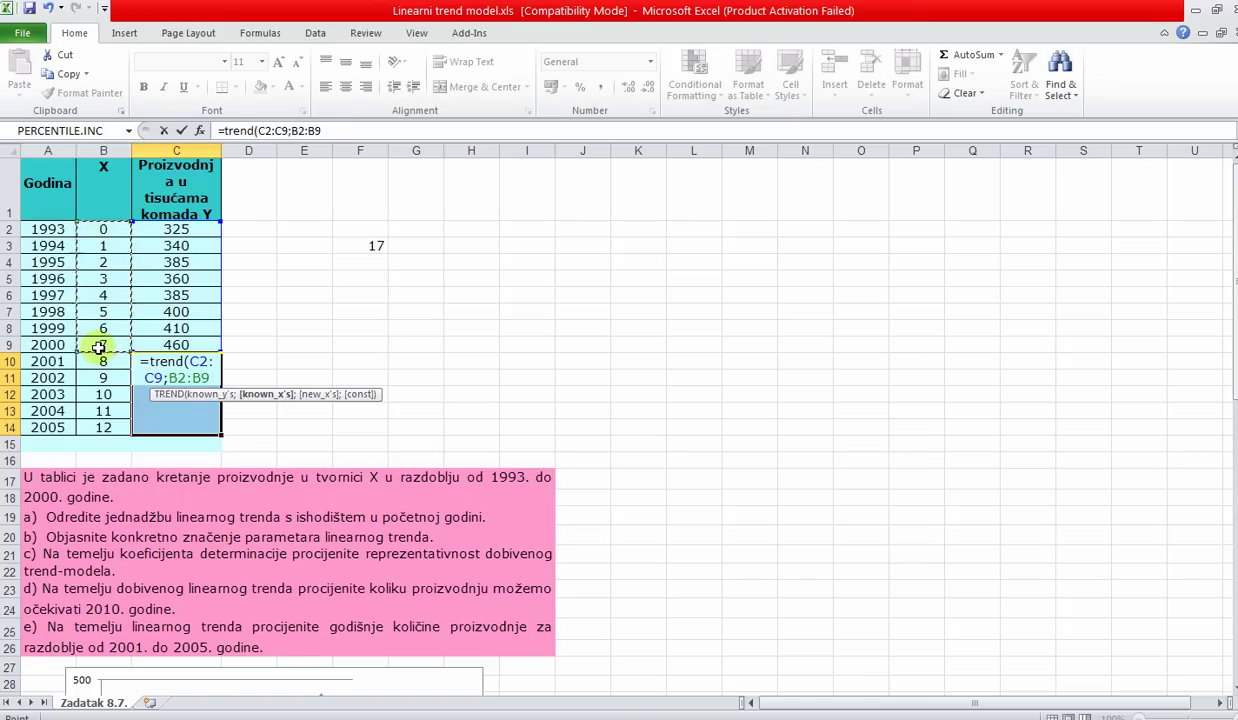
type(";")
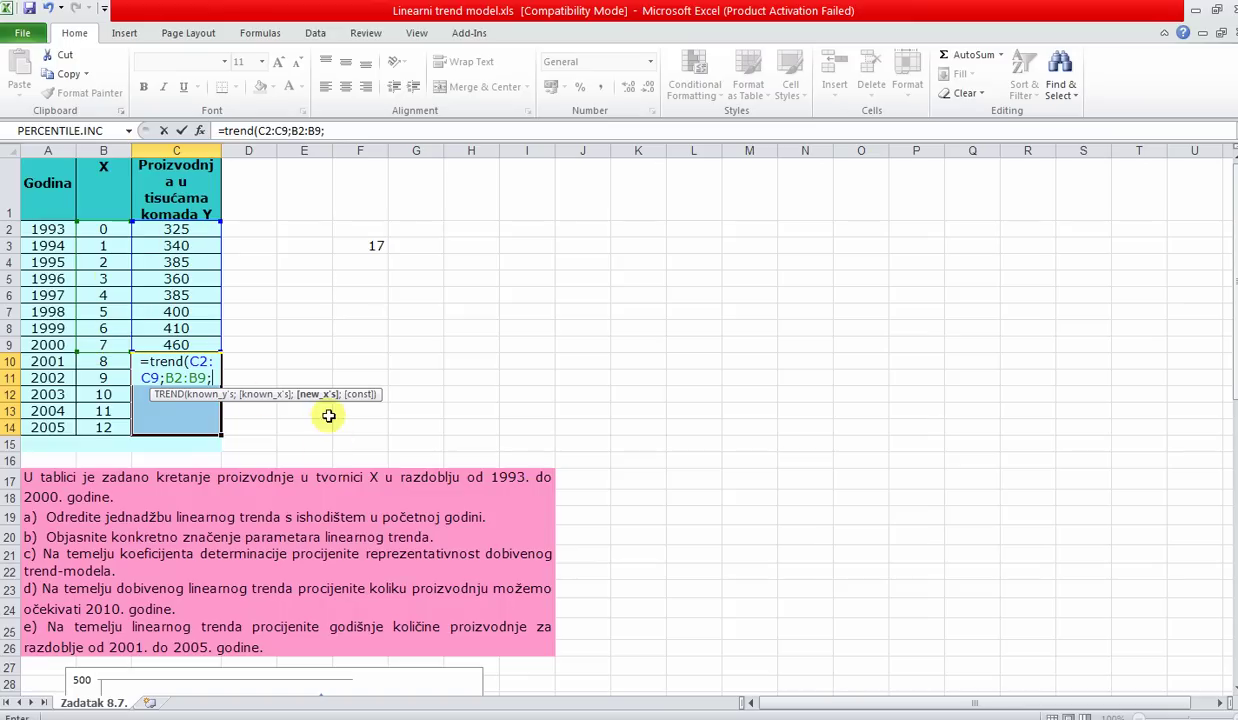
left_click(97, 360)
left_click_drag(97, 360, 97, 426)
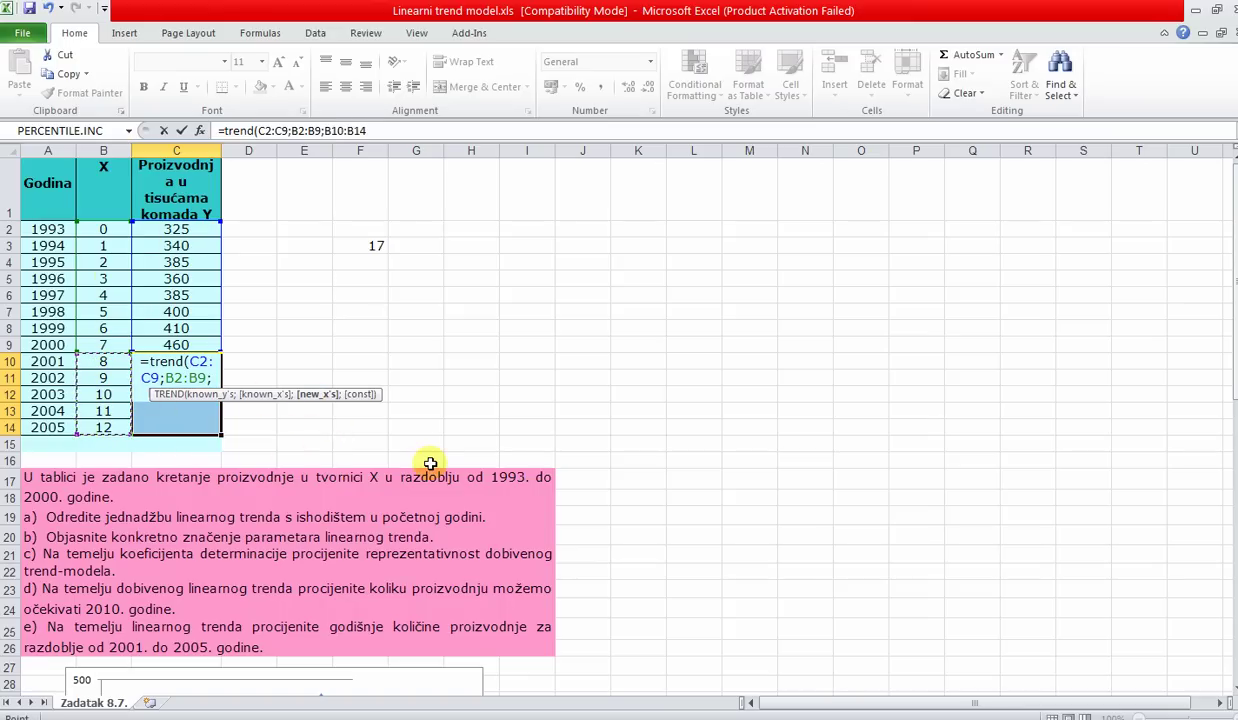
type(")")
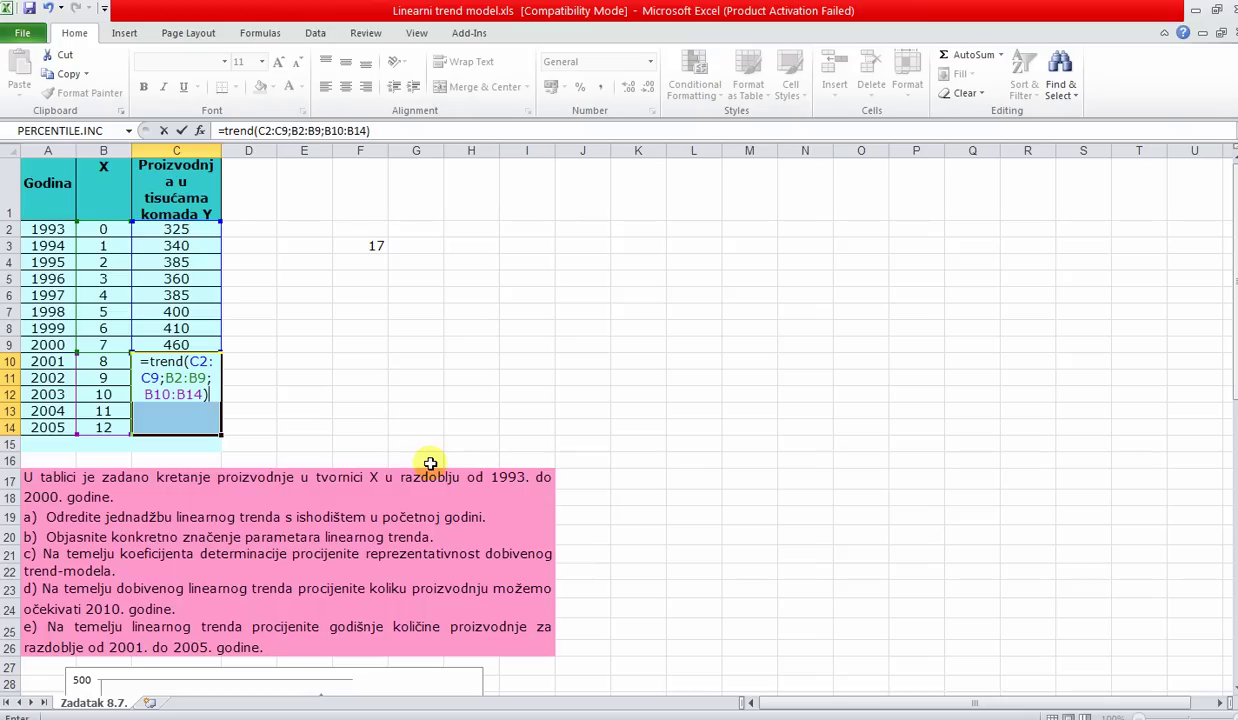
key("ctrl+shift+Return")
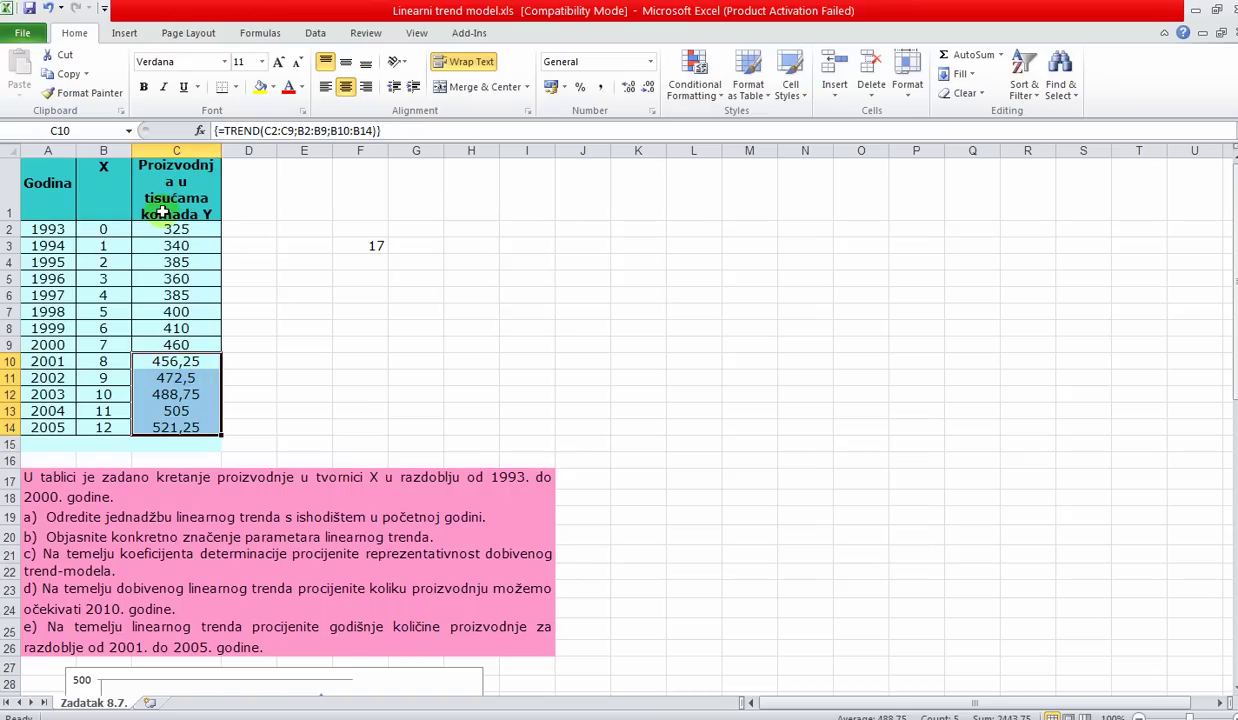
Step: Display the estimates in C10:C14 with three decimals and fill those cells with yellow
left_click(628, 90)
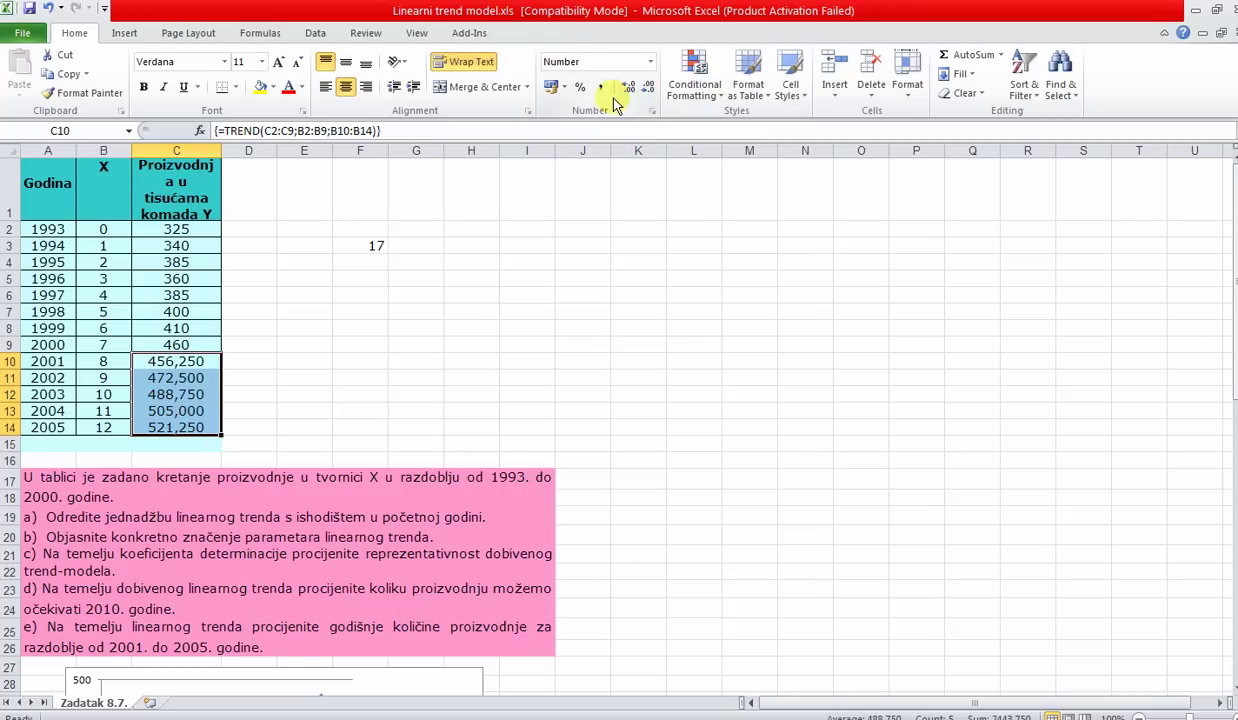
left_click(259, 89)
left_click(336, 409)
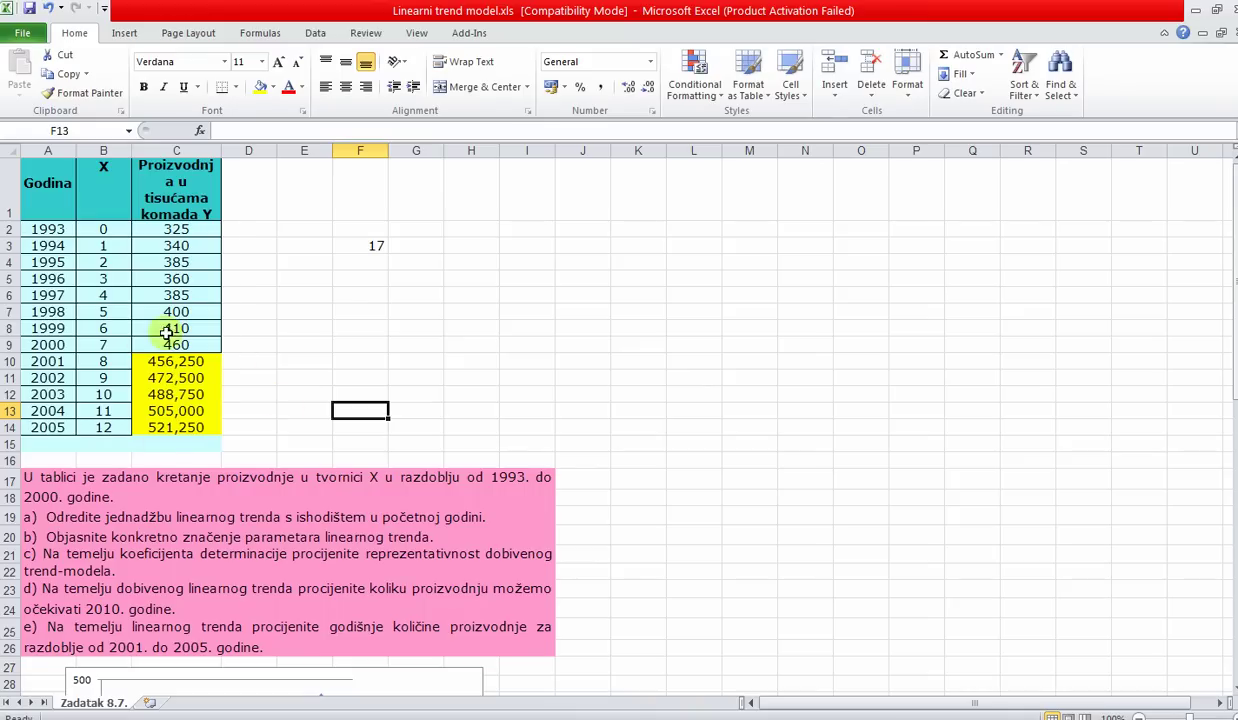
Step: Label the estimates as the answer to the last task by entering "e)" in C15
left_click(186, 441)
type("e")
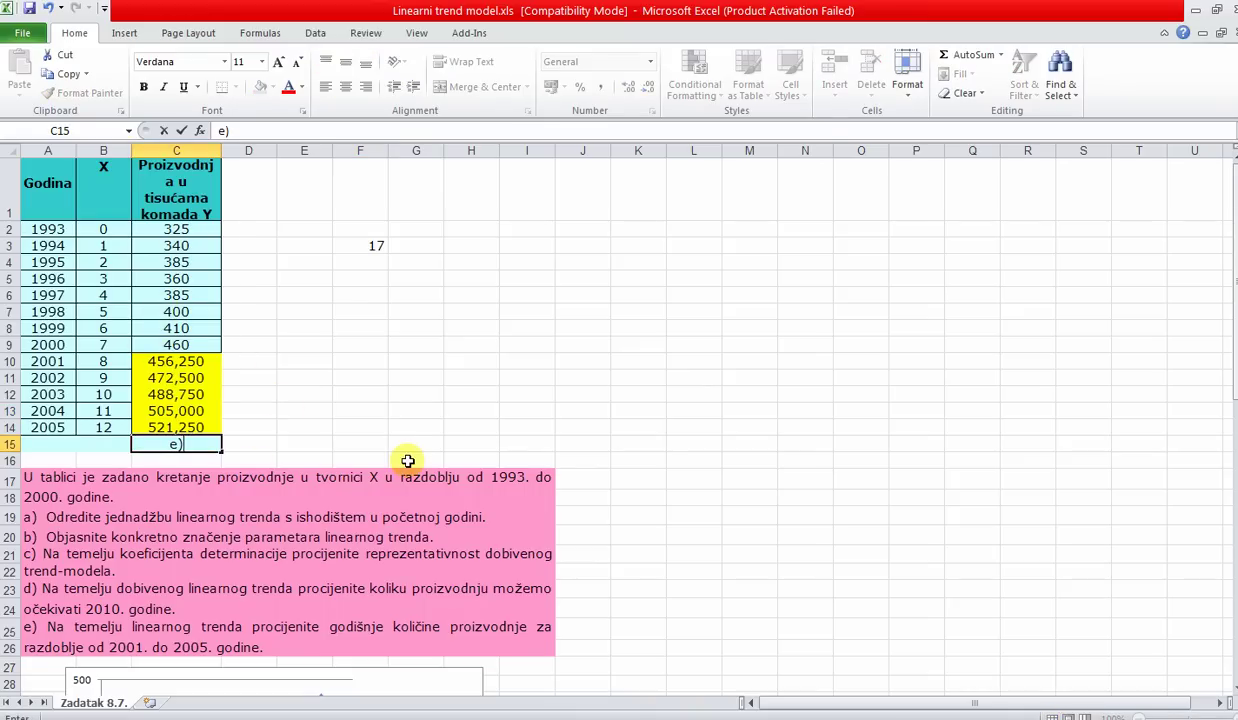
type(")")
key("Return")
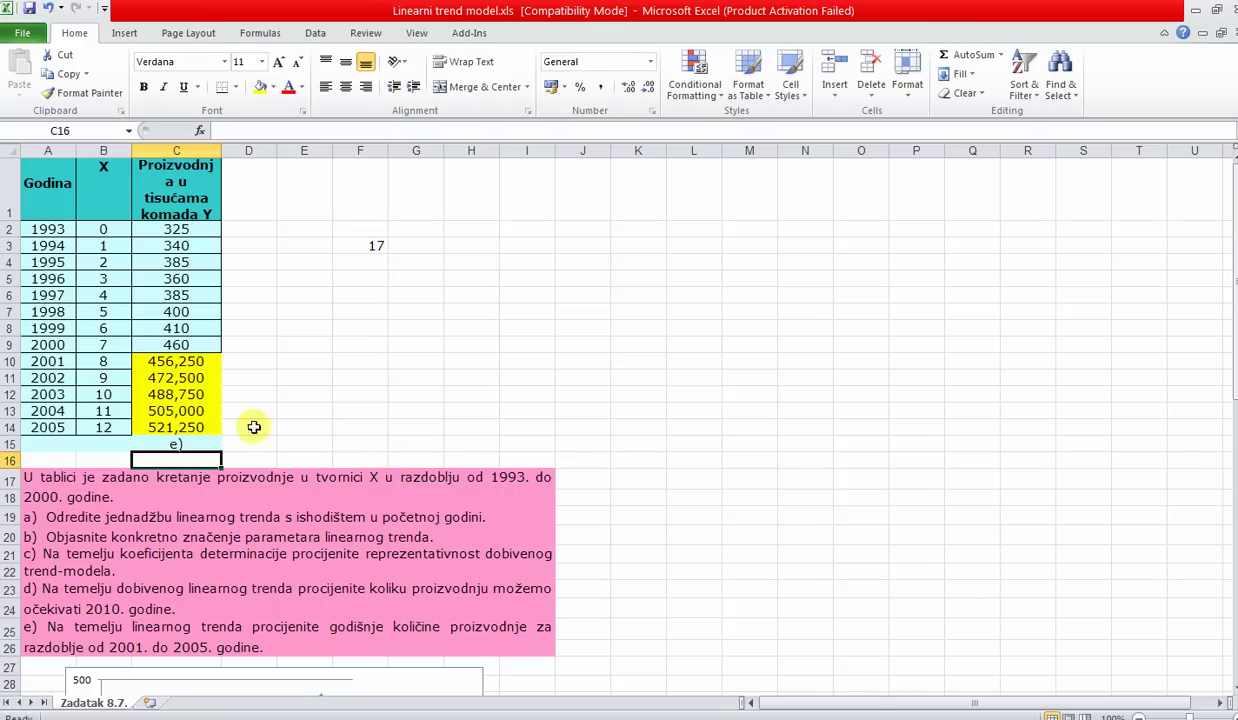